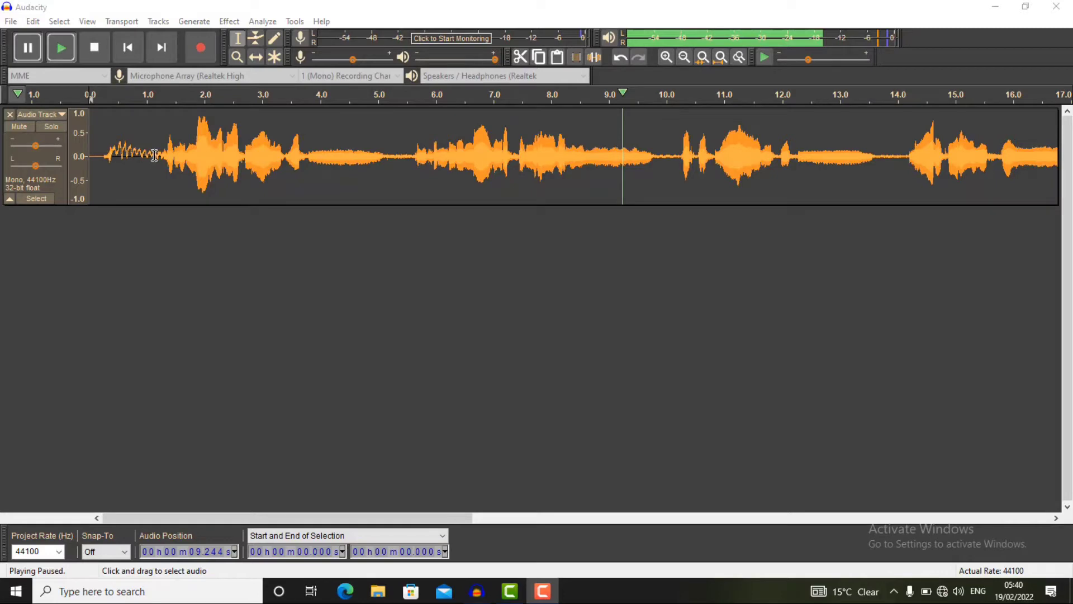
# Capture a noise profile for Noise Reduction from the noise-only passage at about 0.19 to 1.14 s.
pyautogui.moveTo(154, 155); pyautogui.dragTo(99, 163)
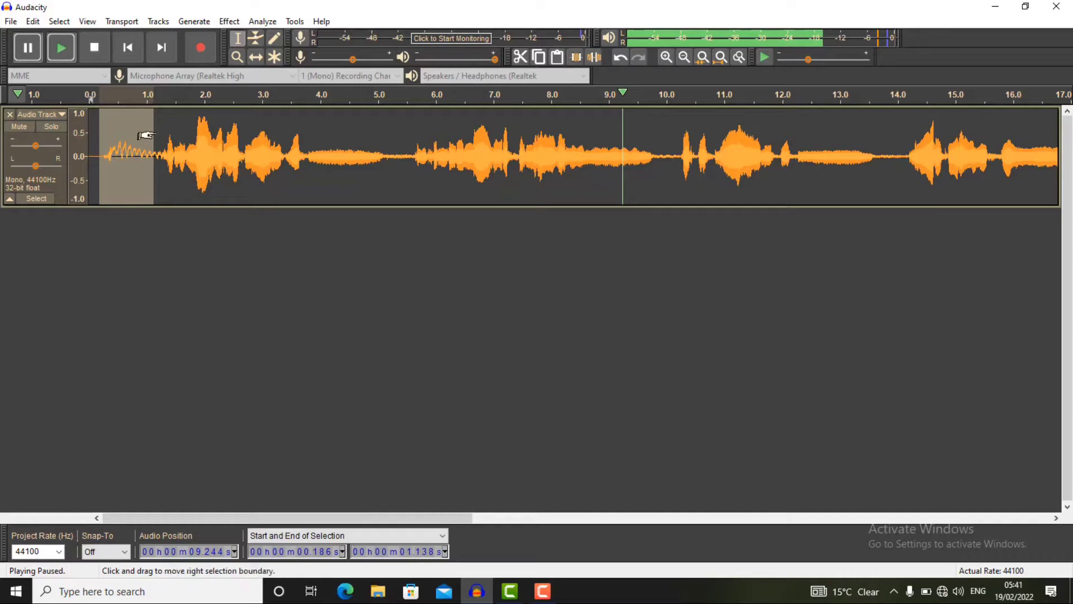
pyautogui.click(229, 22)
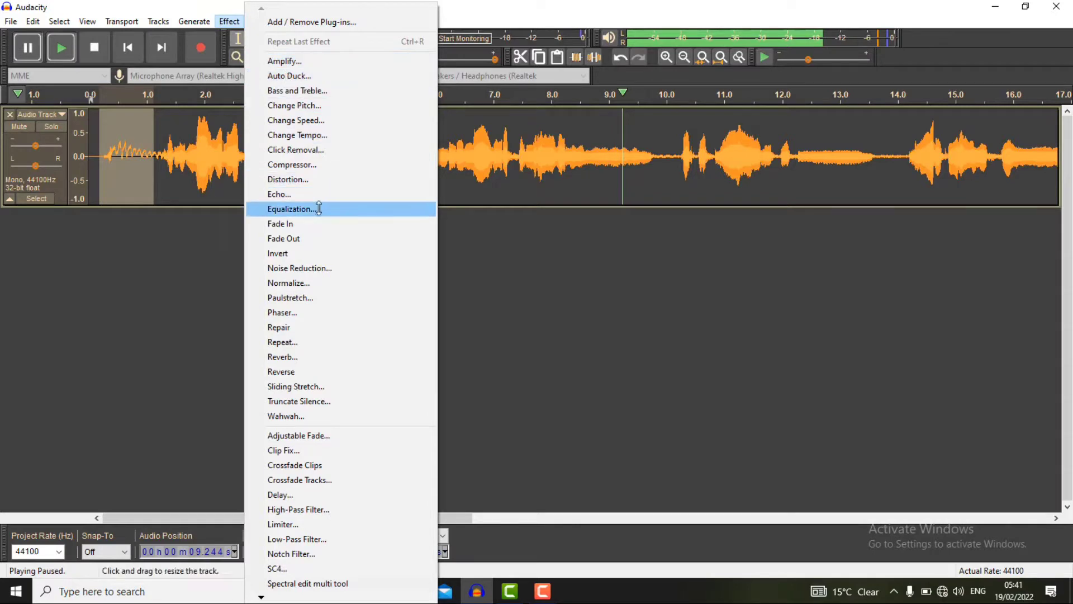
pyautogui.click(322, 272)
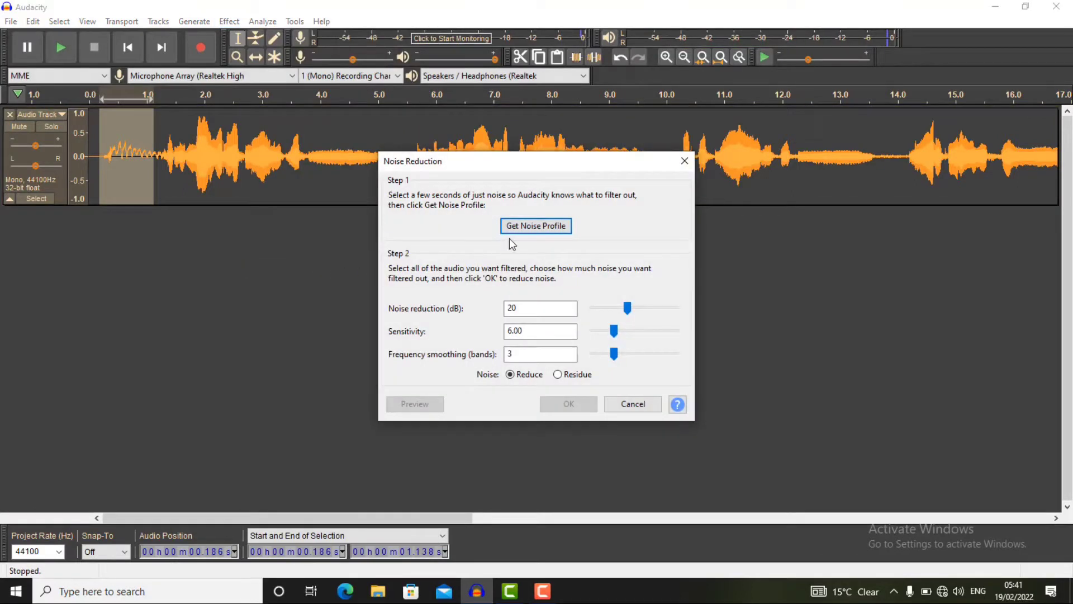
pyautogui.click(545, 226)
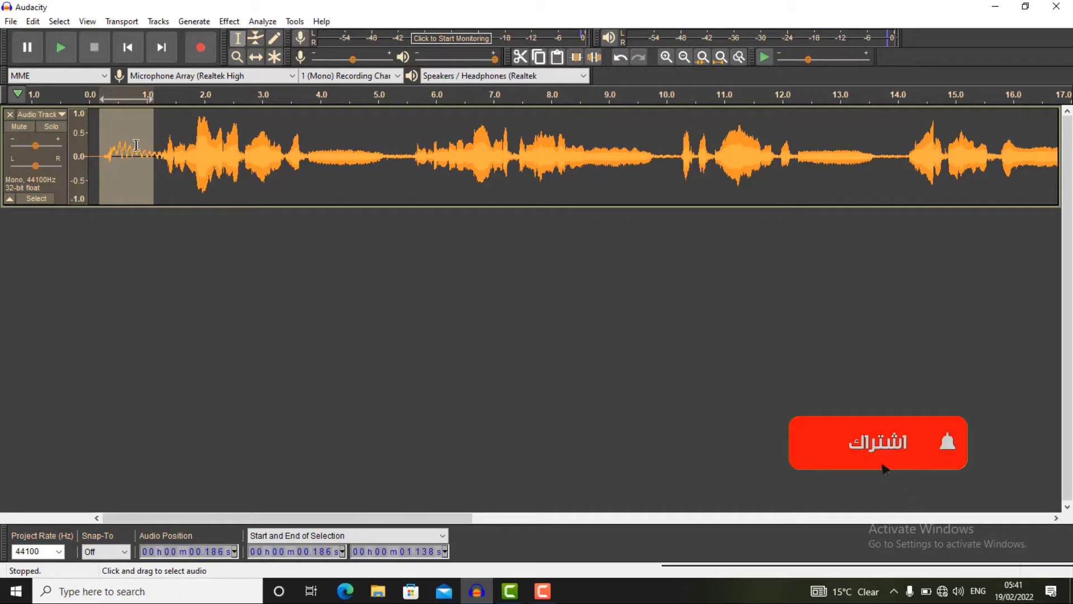
# Apply Noise Reduction to the entire track with 20 dB reduction, sensitivity 6.00 and 3 frequency smoothing bands.
pyautogui.hotkey('ctrl', 'a')
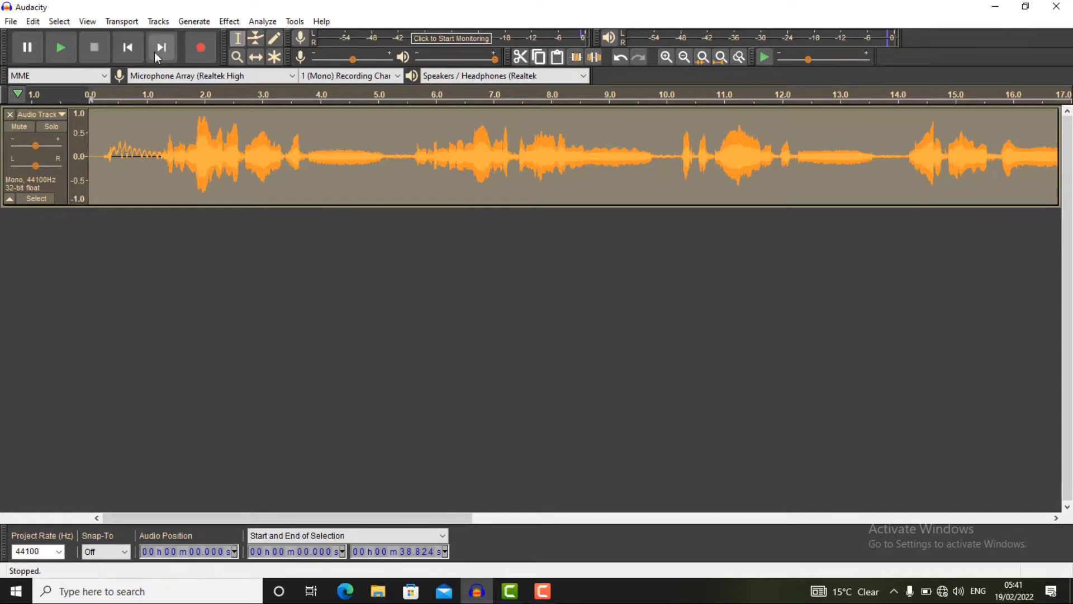
pyautogui.click(233, 23)
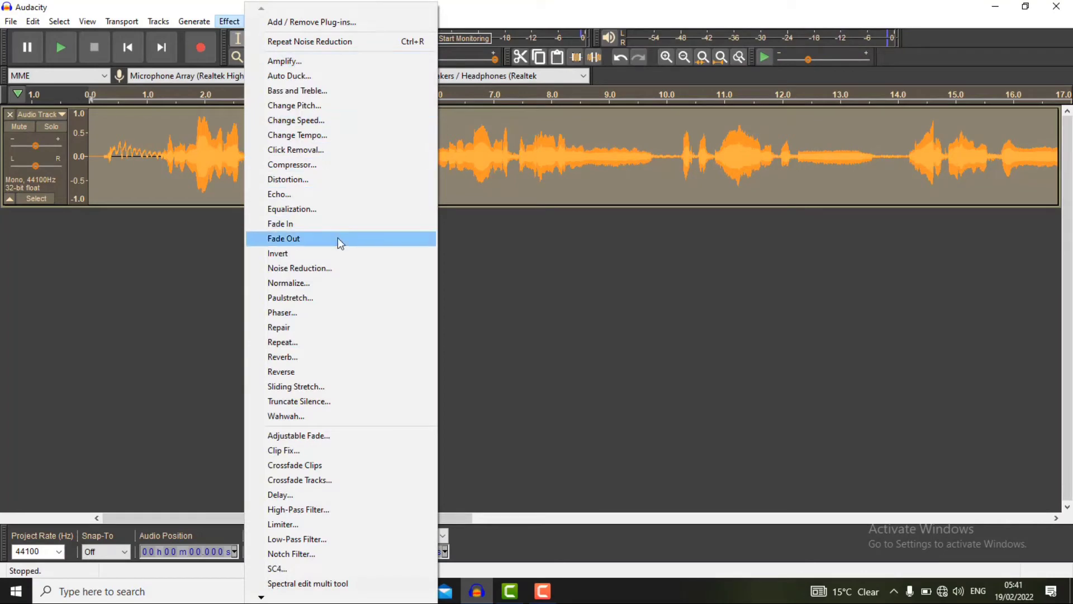
pyautogui.click(332, 267)
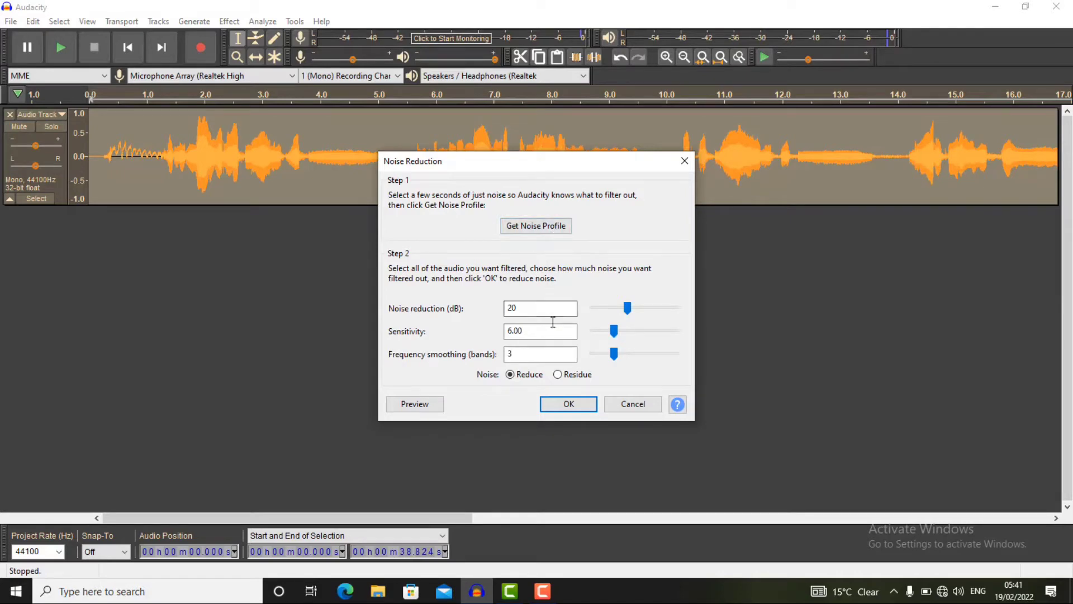
pyautogui.click(568, 405)
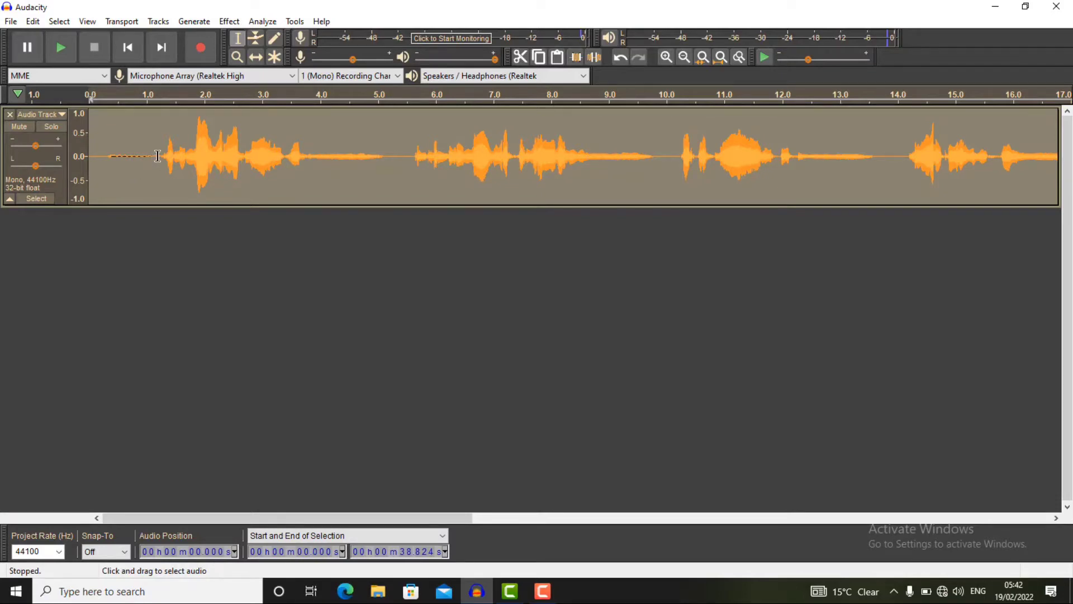
# Delete the silent opening up to about 1.2 s and the silent gap from about 3.95 to 4.41 s.
pyautogui.moveTo(157, 156); pyautogui.dragTo(88, 168)
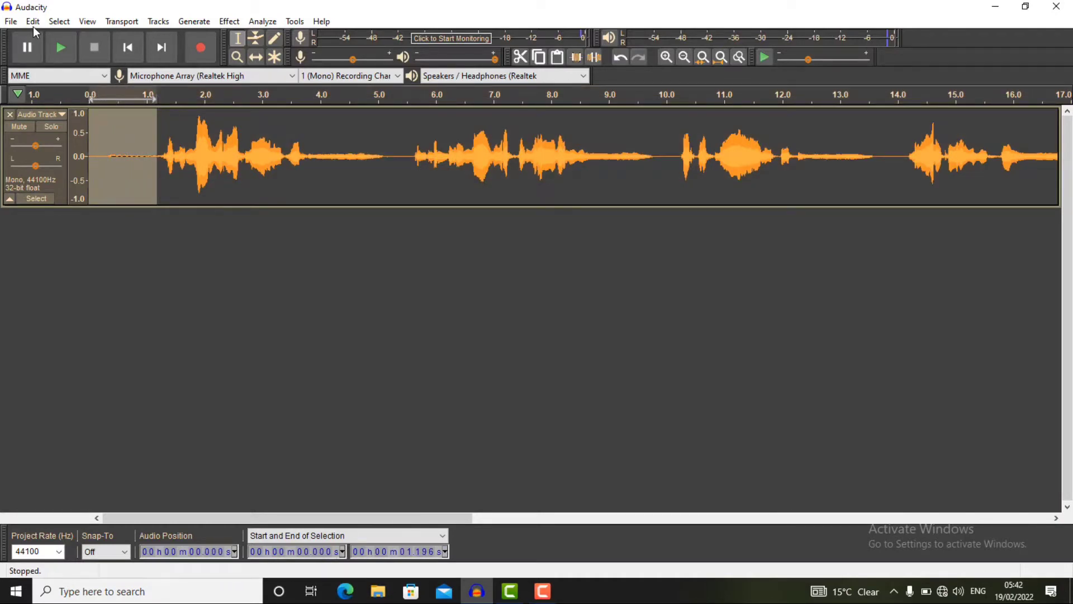
pyautogui.click(33, 25)
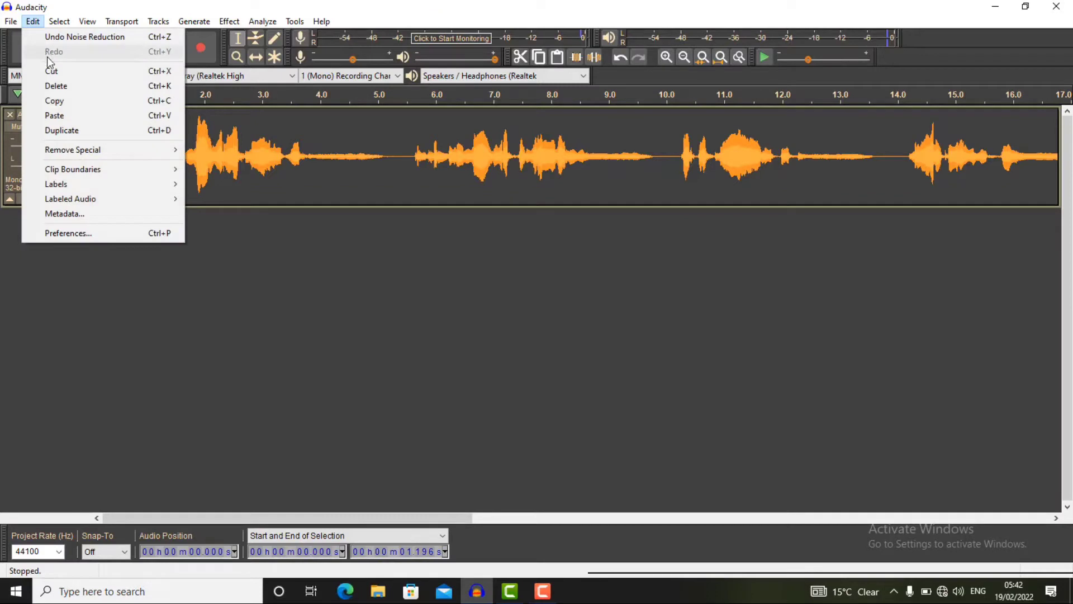
pyautogui.click(55, 85)
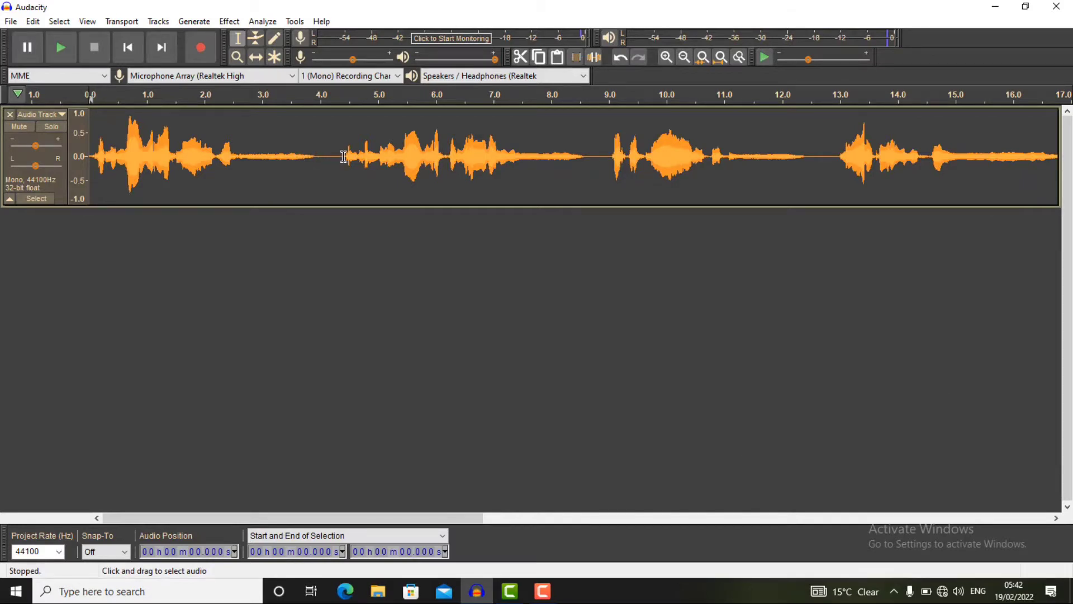
pyautogui.moveTo(343, 157); pyautogui.dragTo(317, 158)
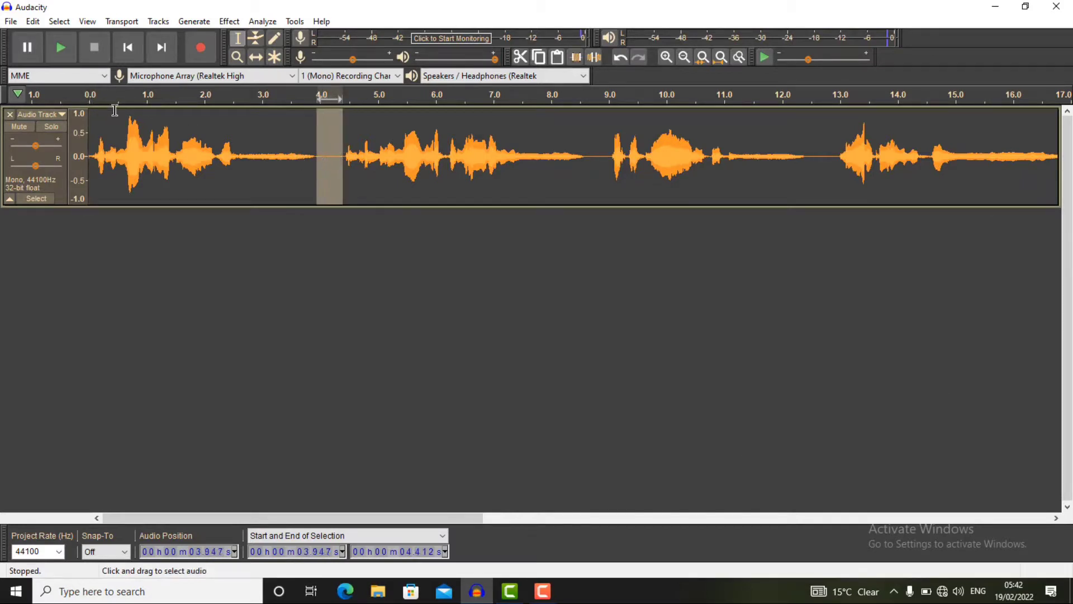
pyautogui.click(31, 23)
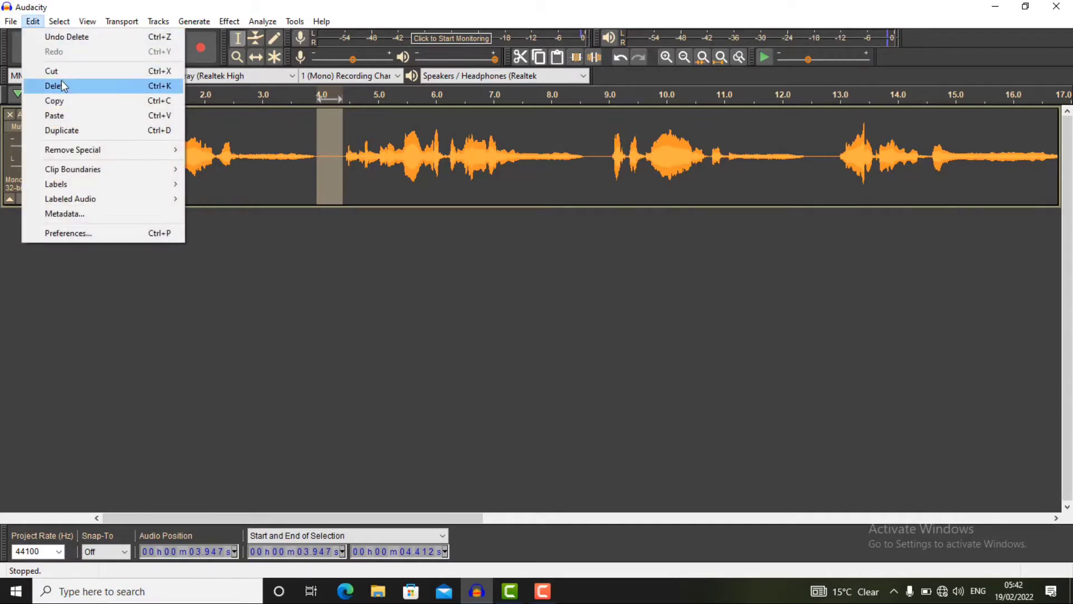
pyautogui.click(63, 85)
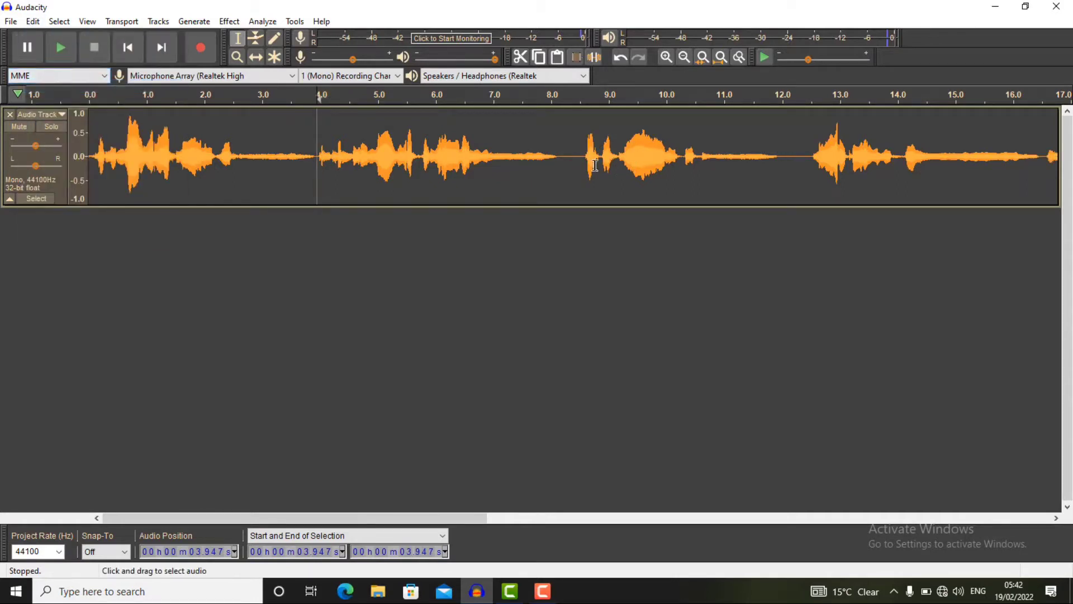
# Delete the silent gaps from about 8.15 to 8.57 s and from about 11.55 to 12.09 s.
pyautogui.moveTo(583, 159); pyautogui.dragTo(558, 166)
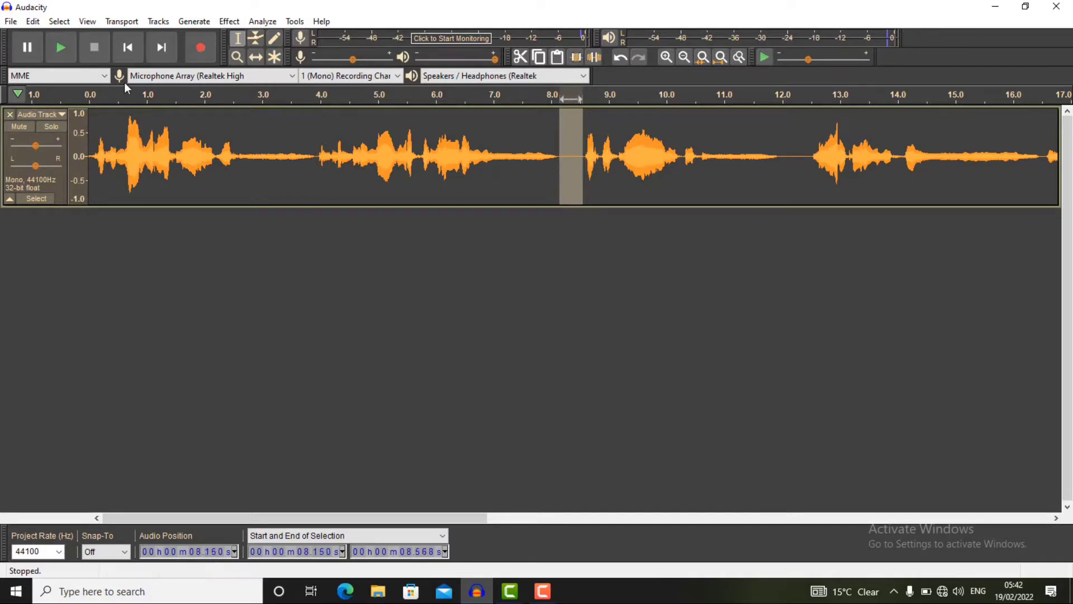
pyautogui.click(33, 22)
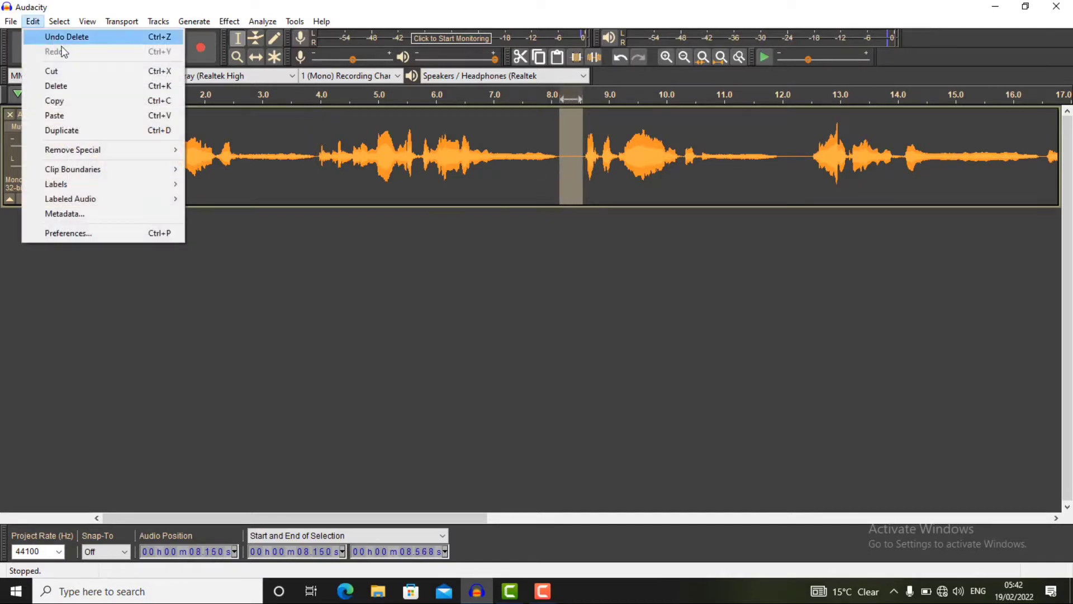
pyautogui.click(81, 87)
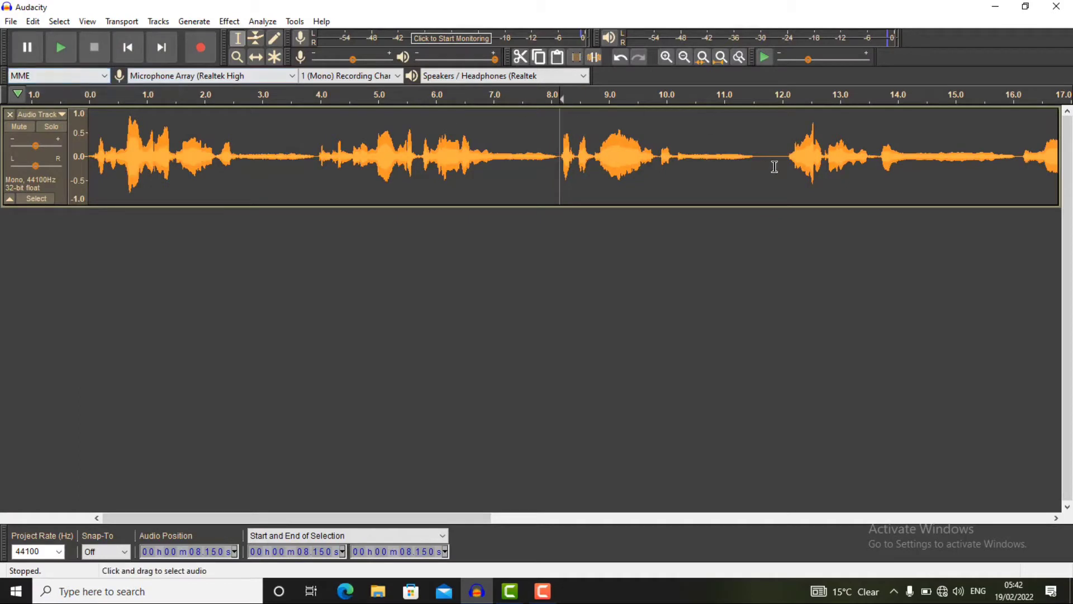
pyautogui.moveTo(787, 158); pyautogui.dragTo(756, 168)
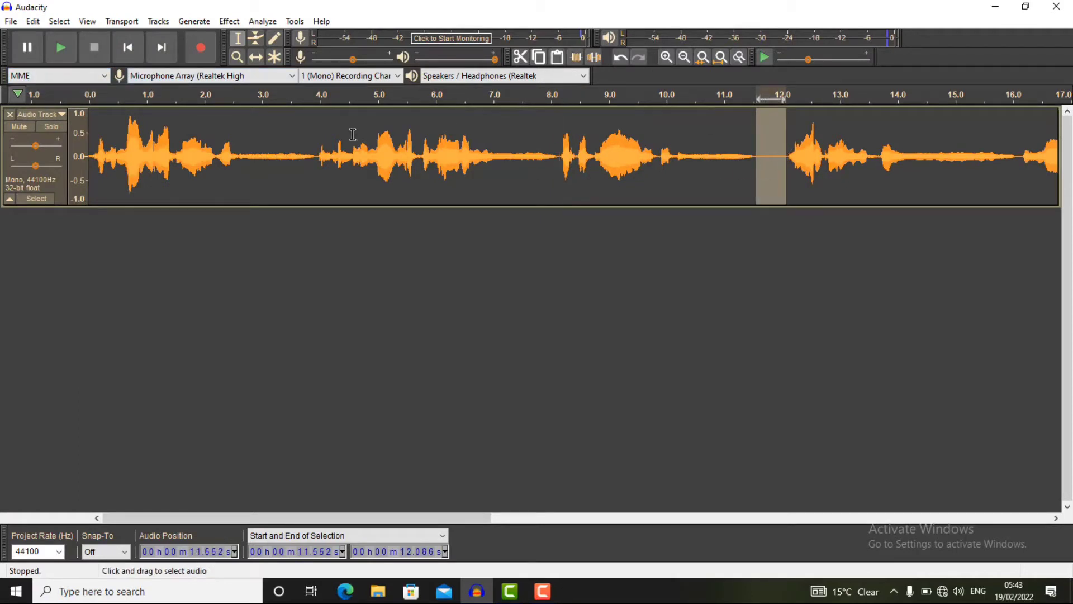
pyautogui.click(27, 22)
pyautogui.click(71, 89)
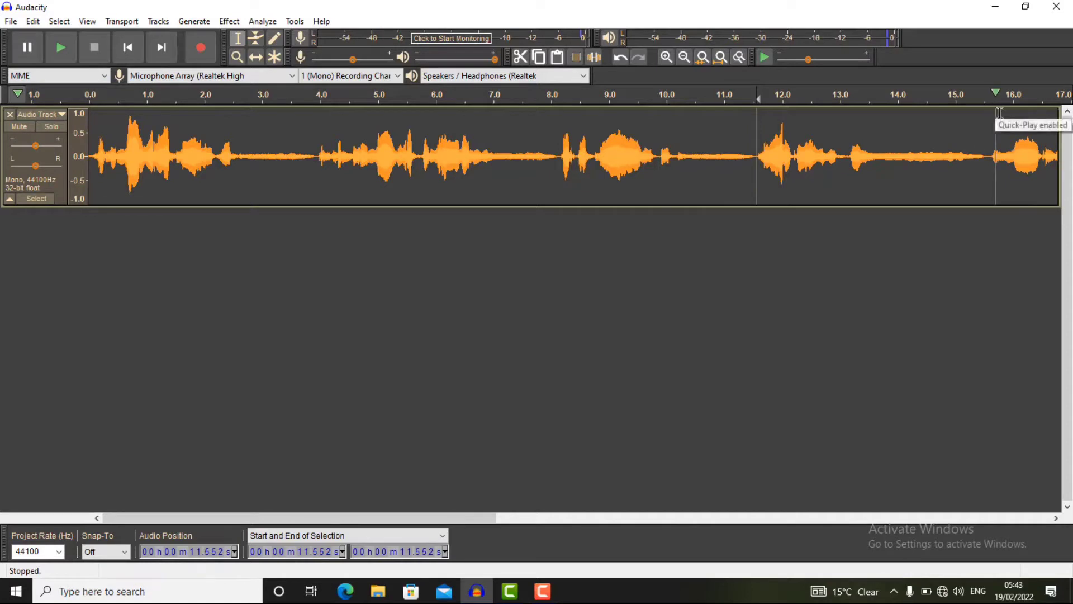
# Play the edited track from its beginning to check the sound, and return the cursor to the start.
pyautogui.moveTo(1007, 130); pyautogui.dragTo(1069, 128)
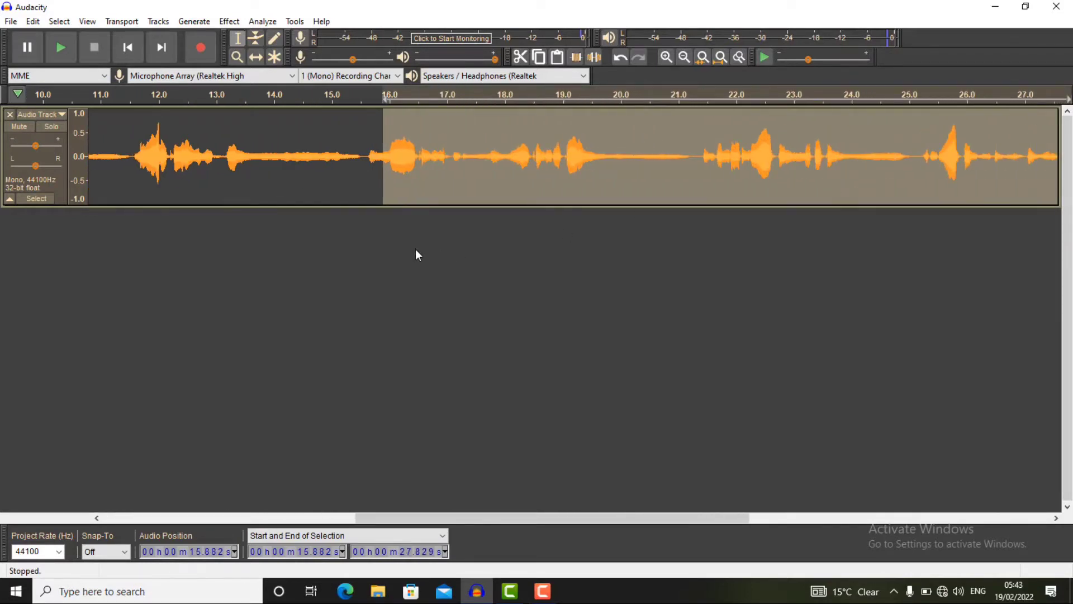
pyautogui.click(296, 236)
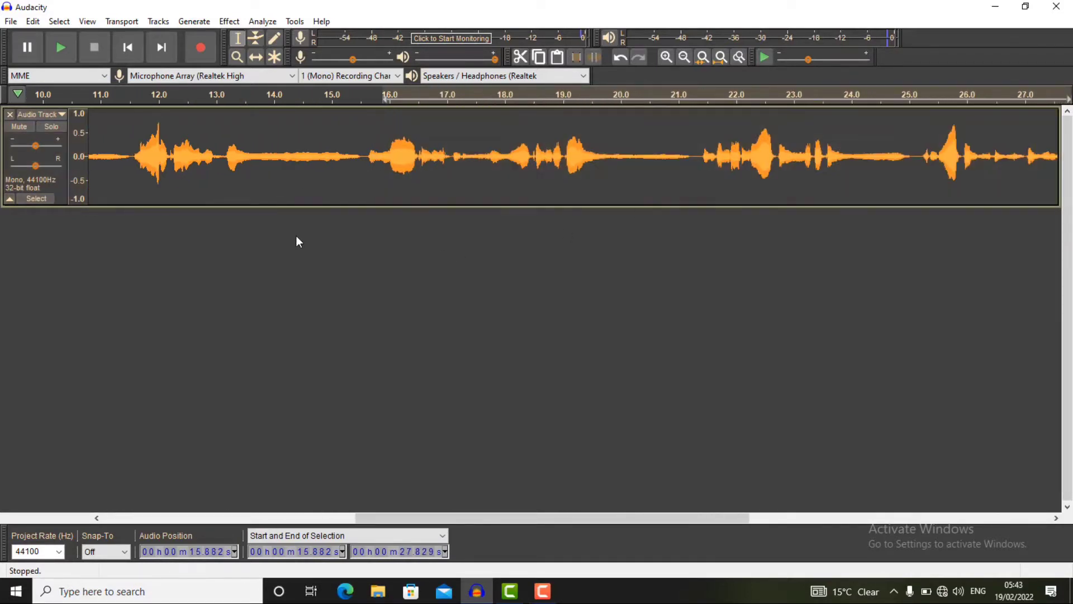
pyautogui.click(127, 54)
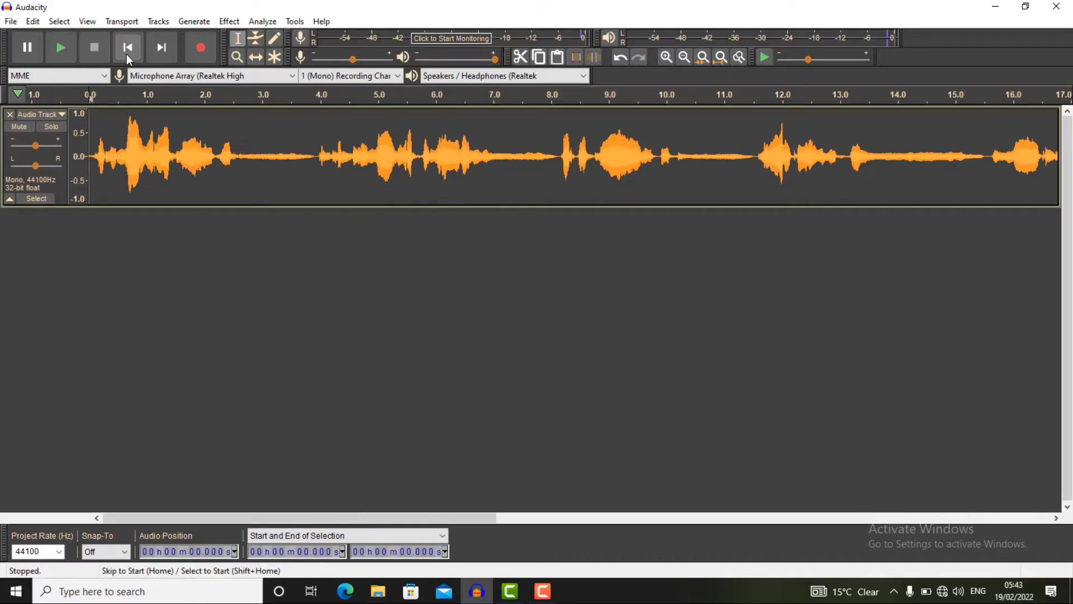
pyautogui.click(61, 54)
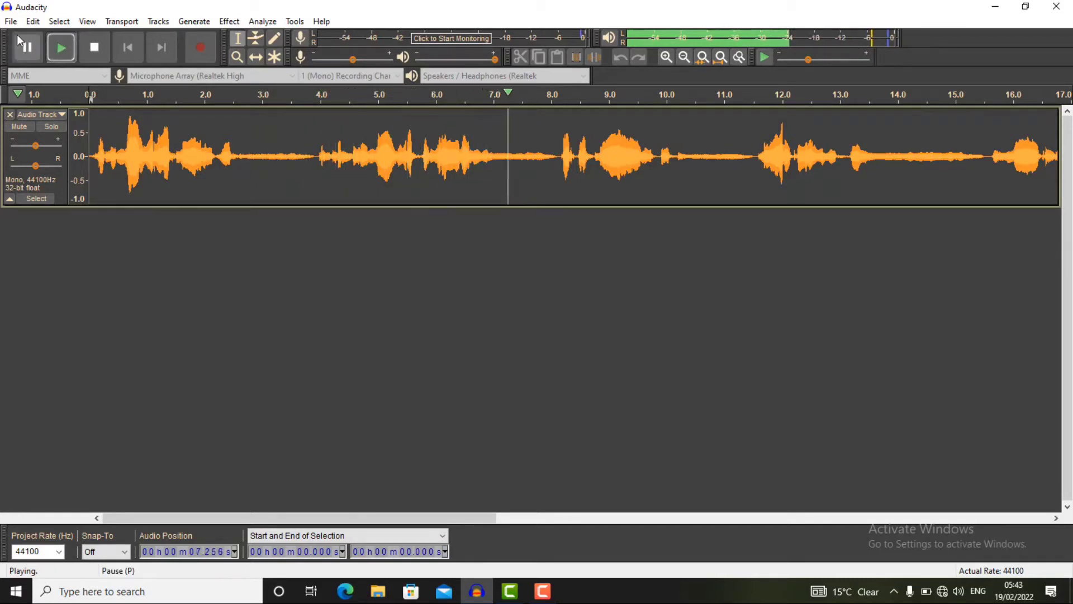
pyautogui.click(24, 54)
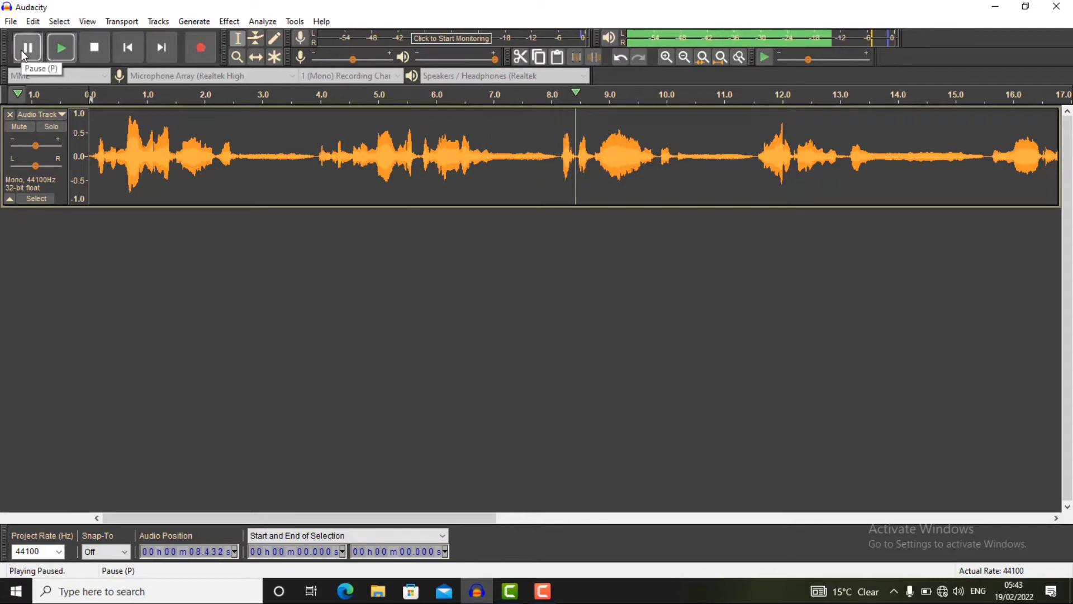
pyautogui.click(126, 48)
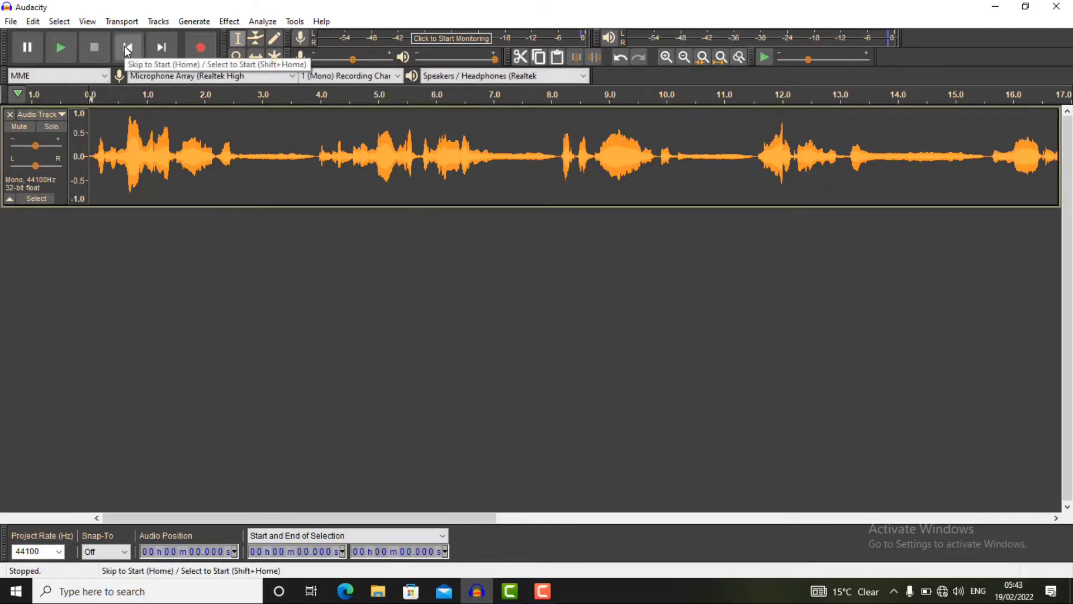
# Amplify the entire audio track by 1 dB.
pyautogui.doubleClick(205, 140)
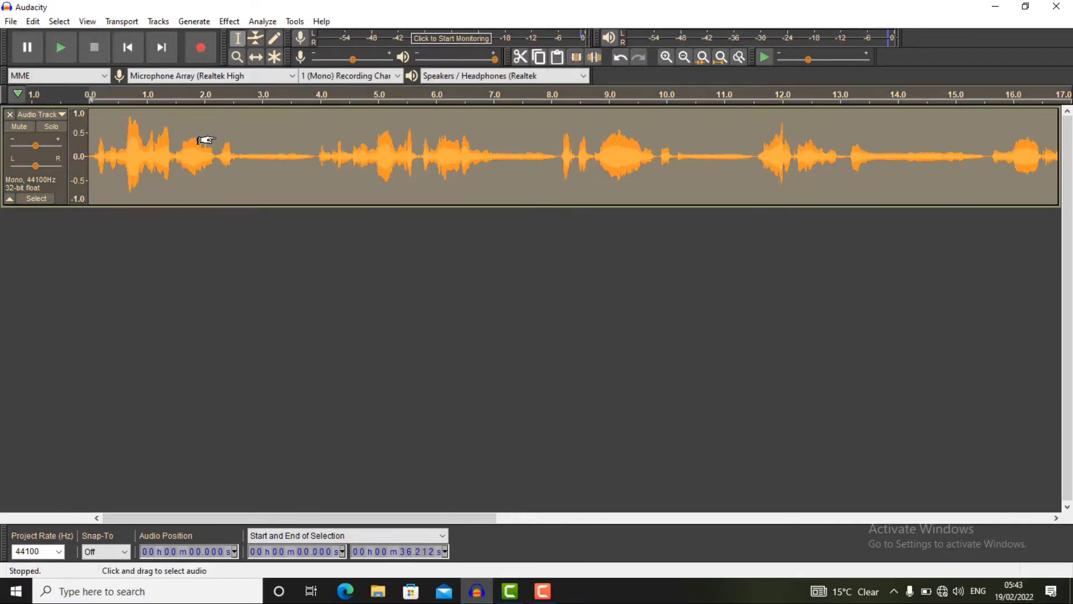
pyautogui.click(230, 21)
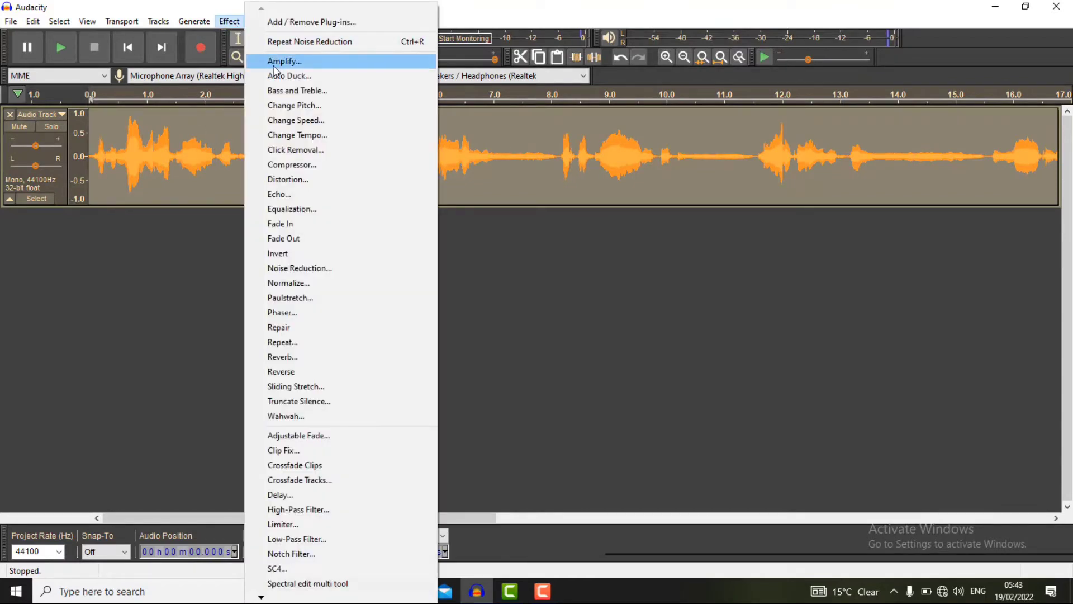
pyautogui.click(291, 61)
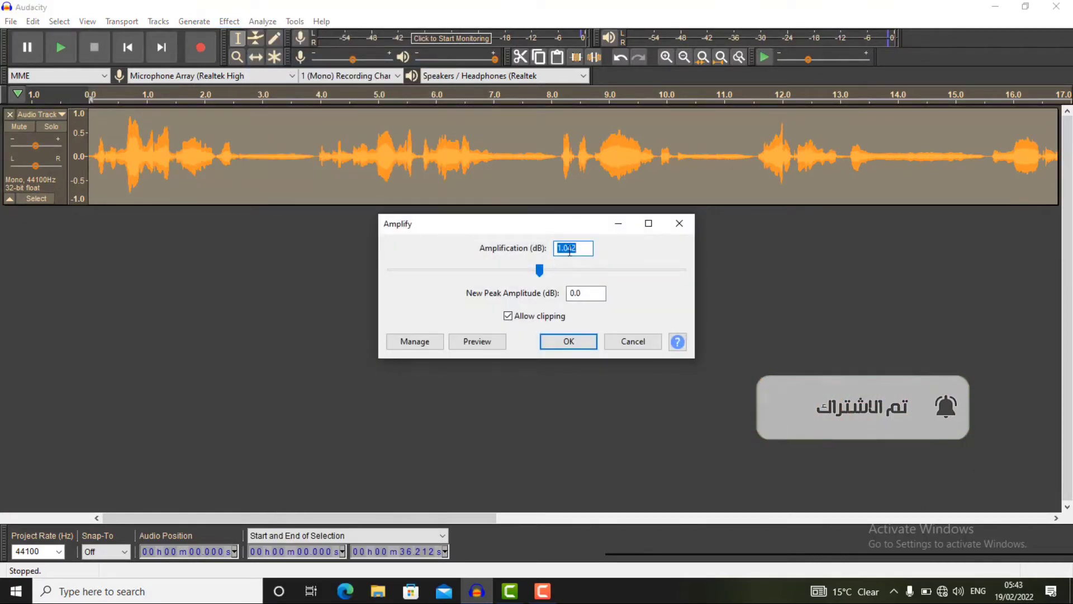
pyautogui.press('BackSpace')
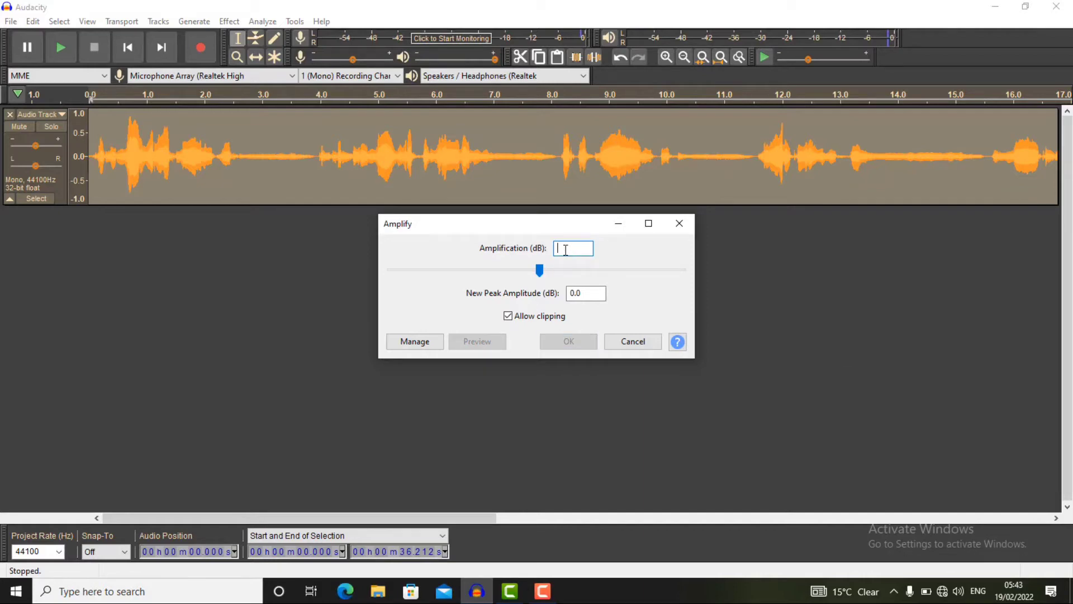
pyautogui.write('1')
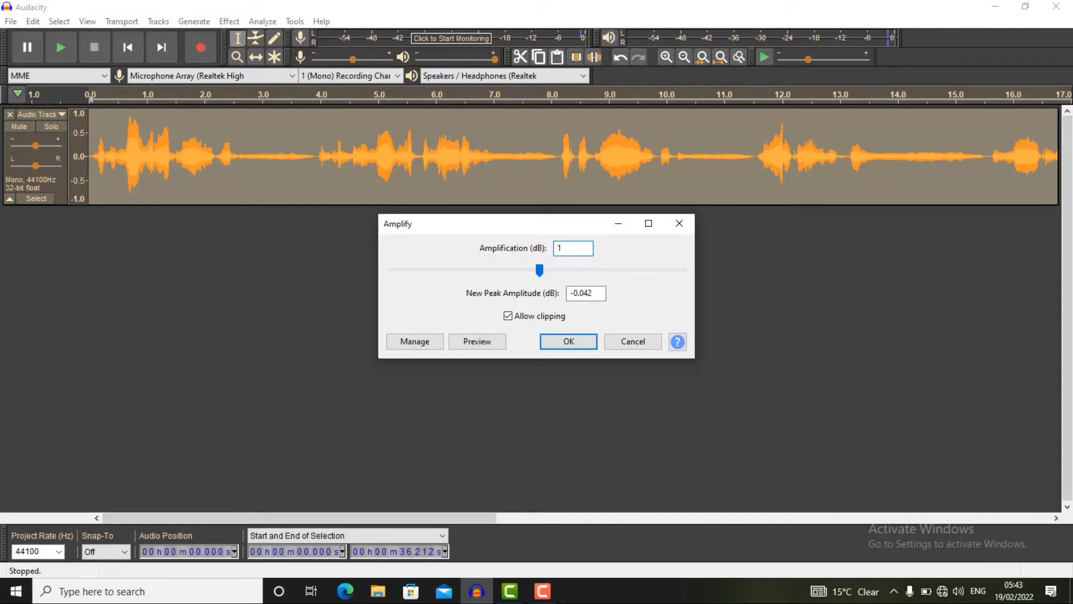
pyautogui.click(575, 345)
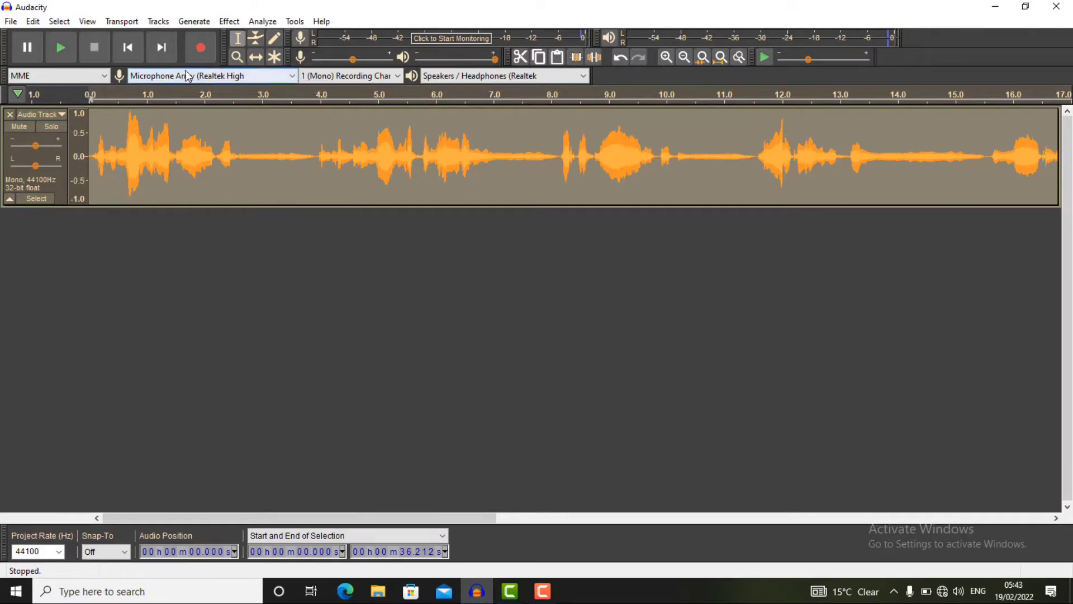
# Compress the entire track with threshold -25 dB, noise floor -20 dB, ratio 4:1, attack 1.57 secs, release 1.0 secs and make-up gain.
pyautogui.click(232, 22)
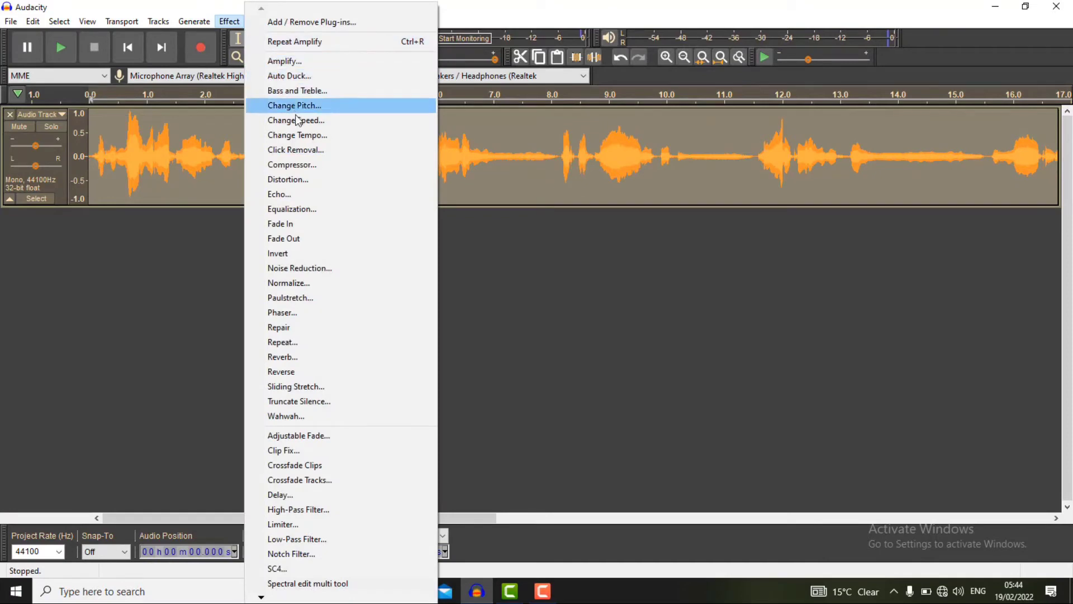
pyautogui.click(305, 166)
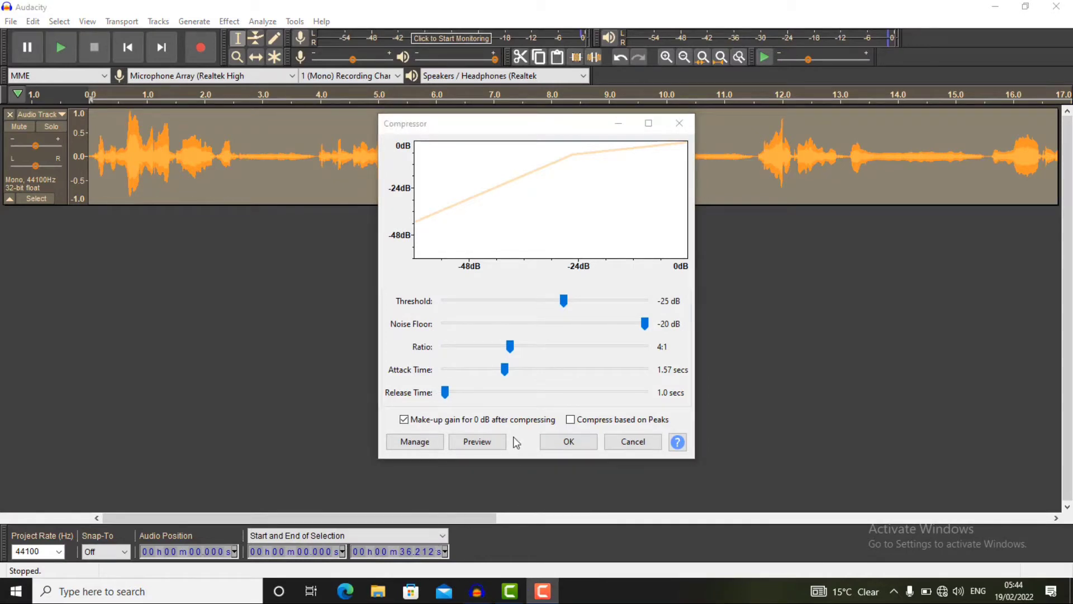
pyautogui.click(566, 441)
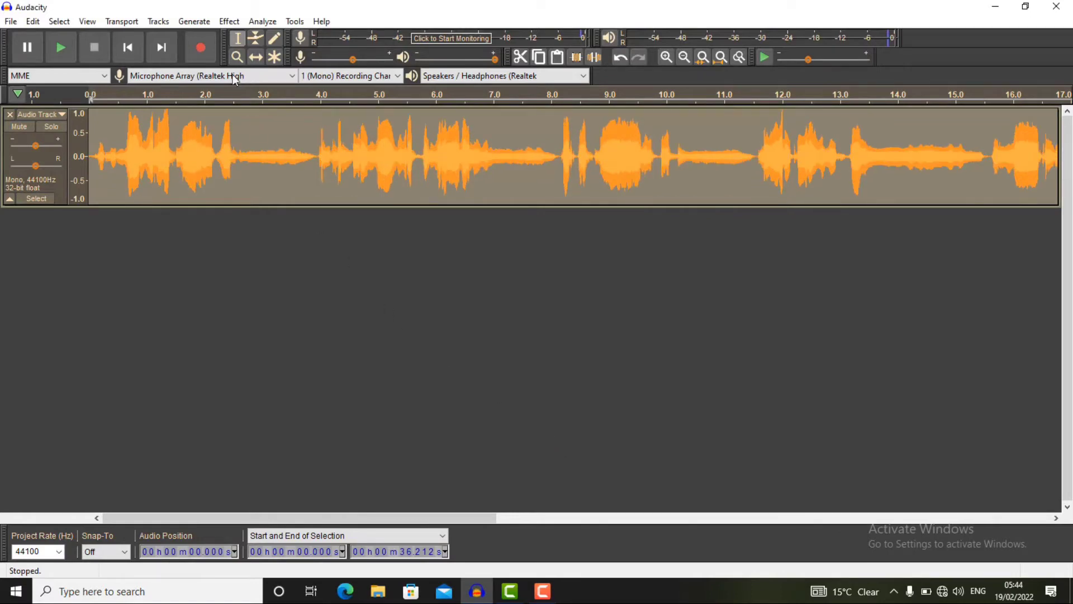
# Apply Equalization with the Treble Boost curve to the entire audio track.
pyautogui.click(230, 22)
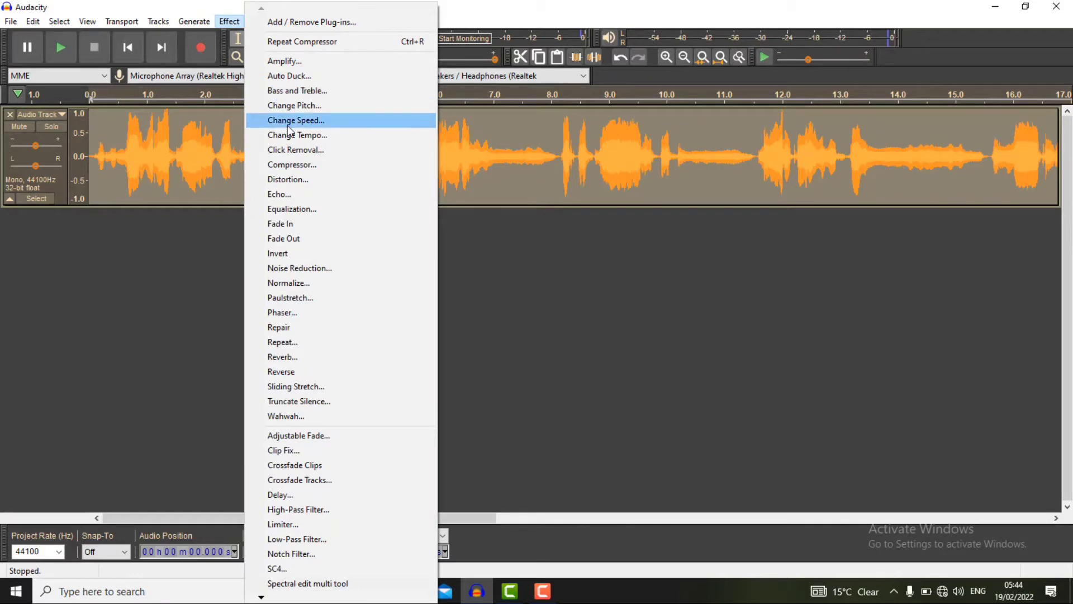
pyautogui.click(307, 216)
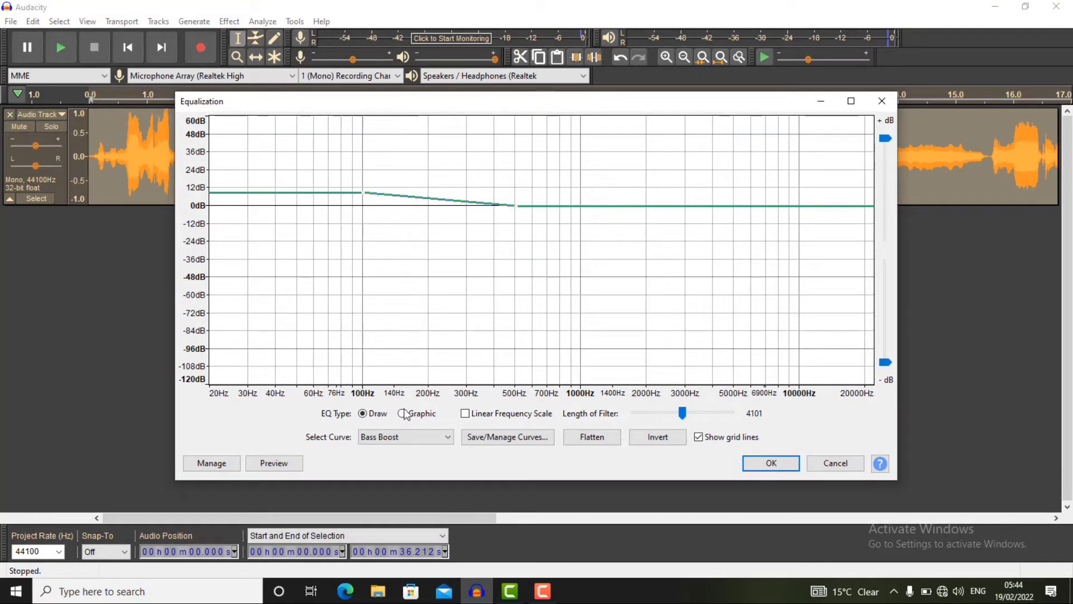
pyautogui.click(421, 437)
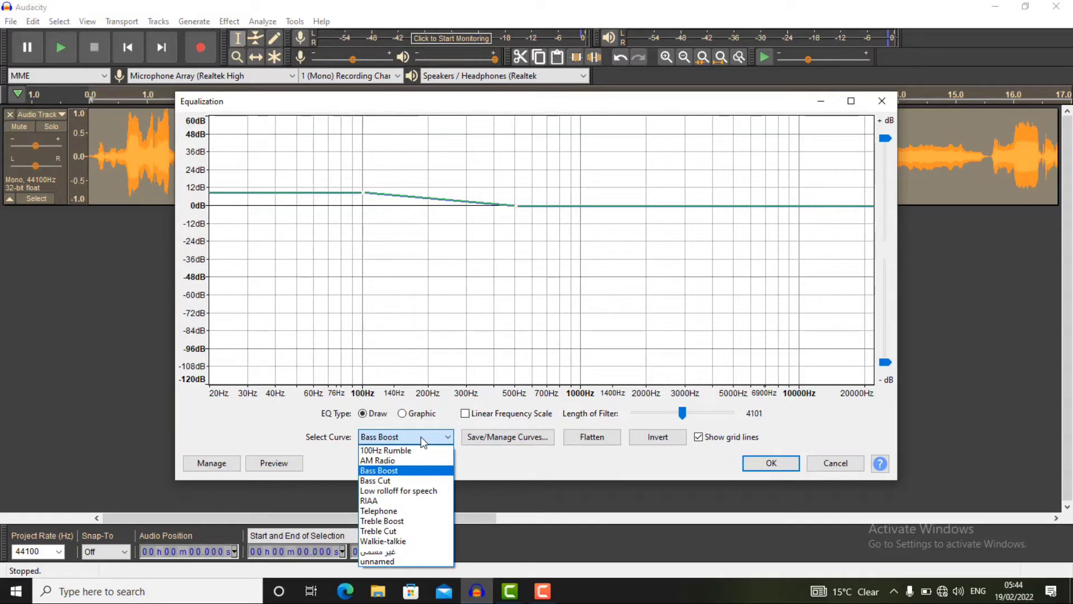
pyautogui.click(396, 523)
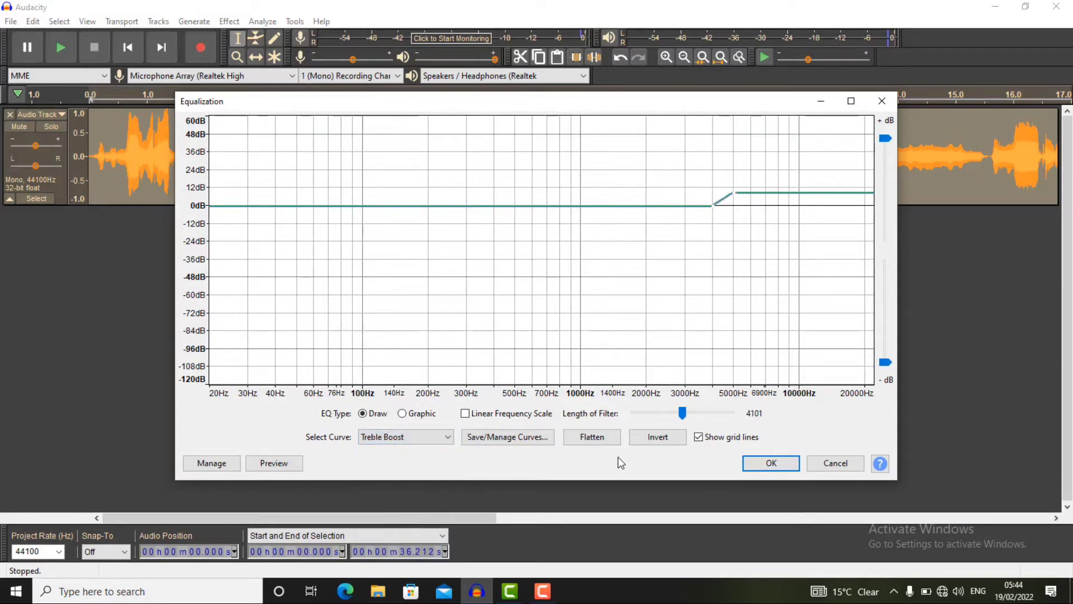
pyautogui.click(777, 466)
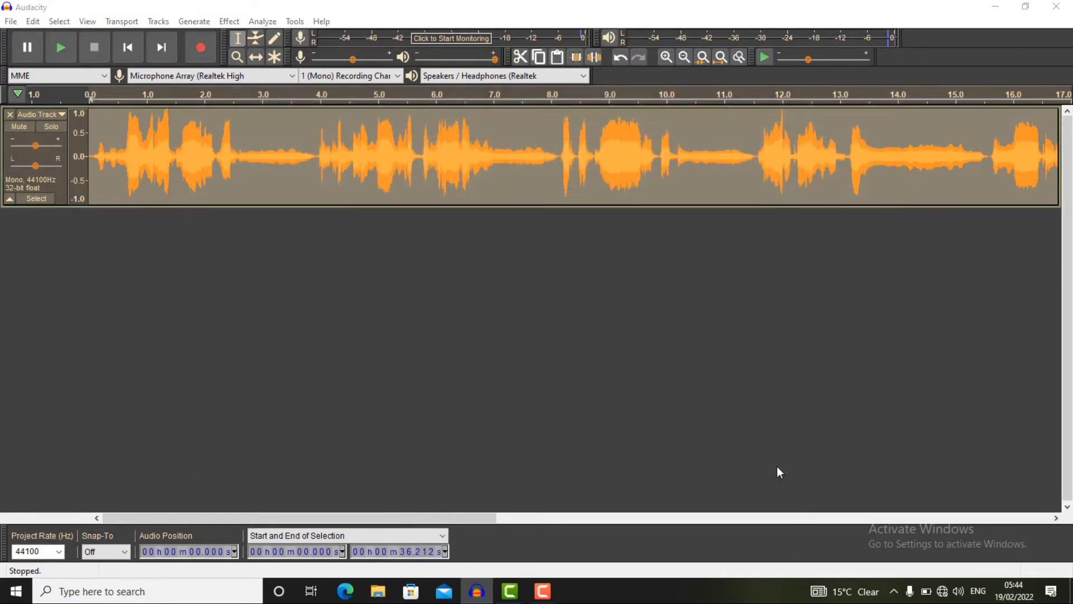
# Apply Equalization with the Bass Boost curve to the entire audio track.
pyautogui.click(229, 21)
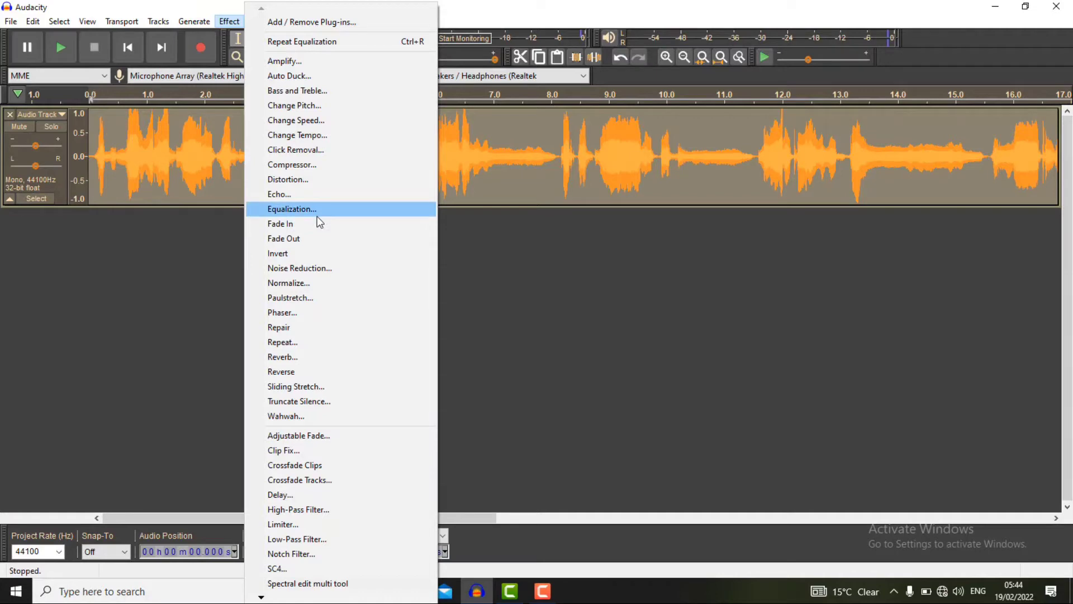
pyautogui.click(312, 212)
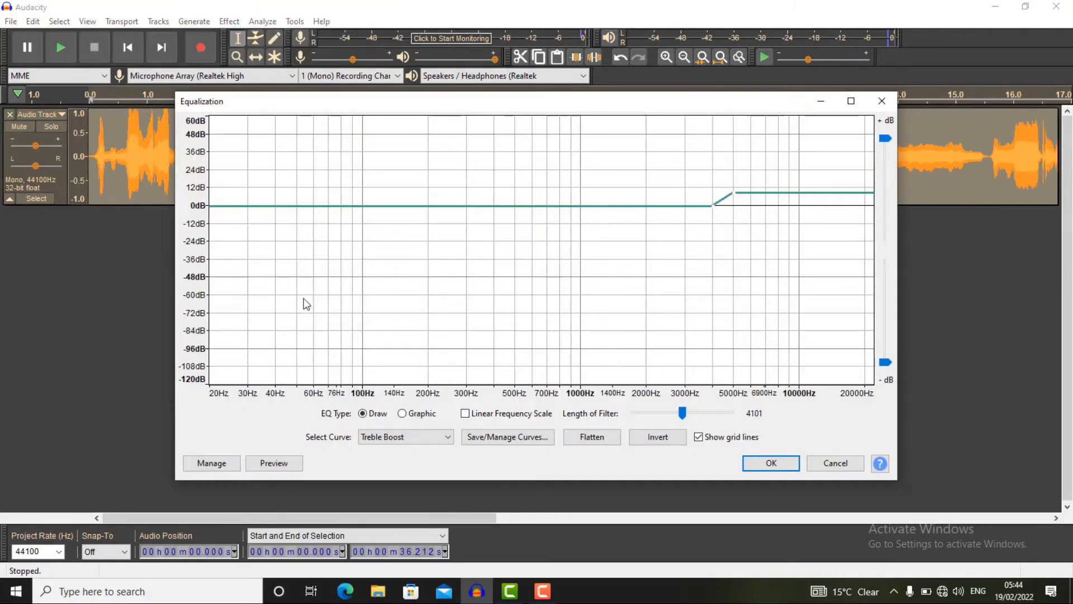
pyautogui.click(431, 442)
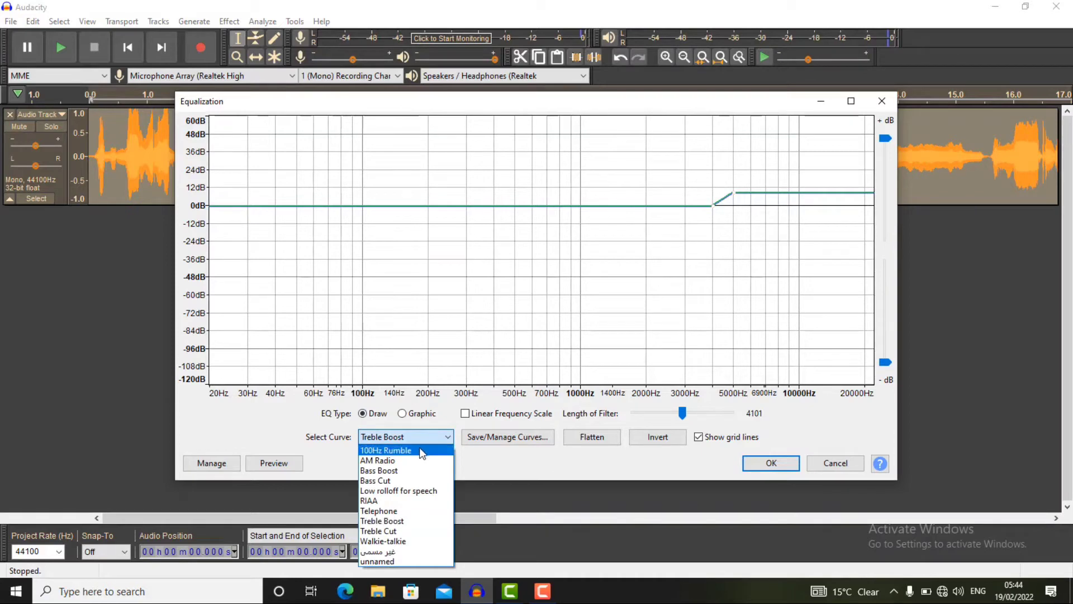
pyautogui.click(402, 471)
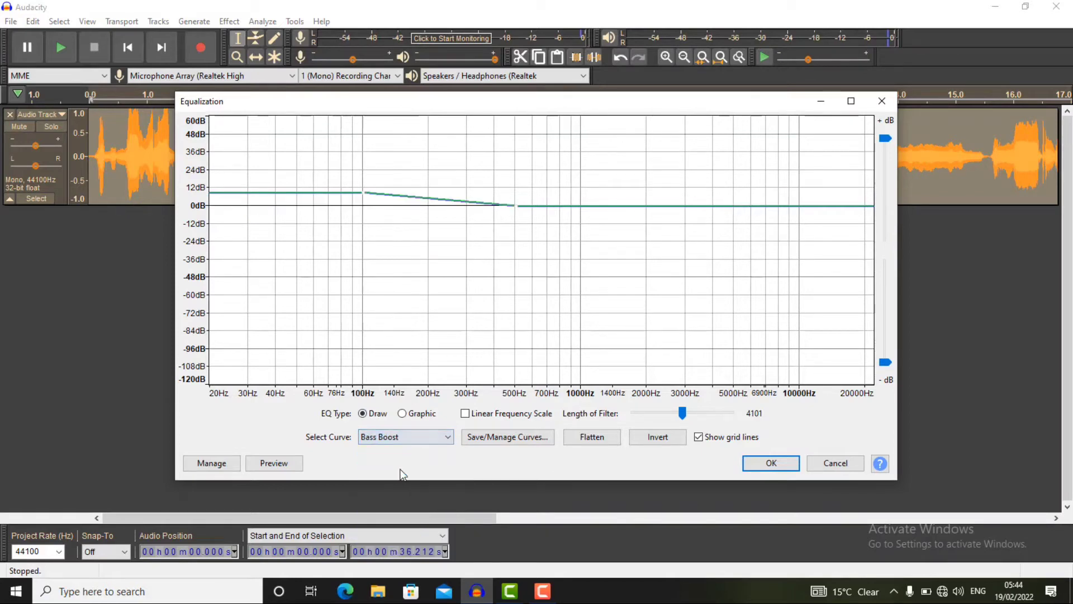
pyautogui.click(755, 467)
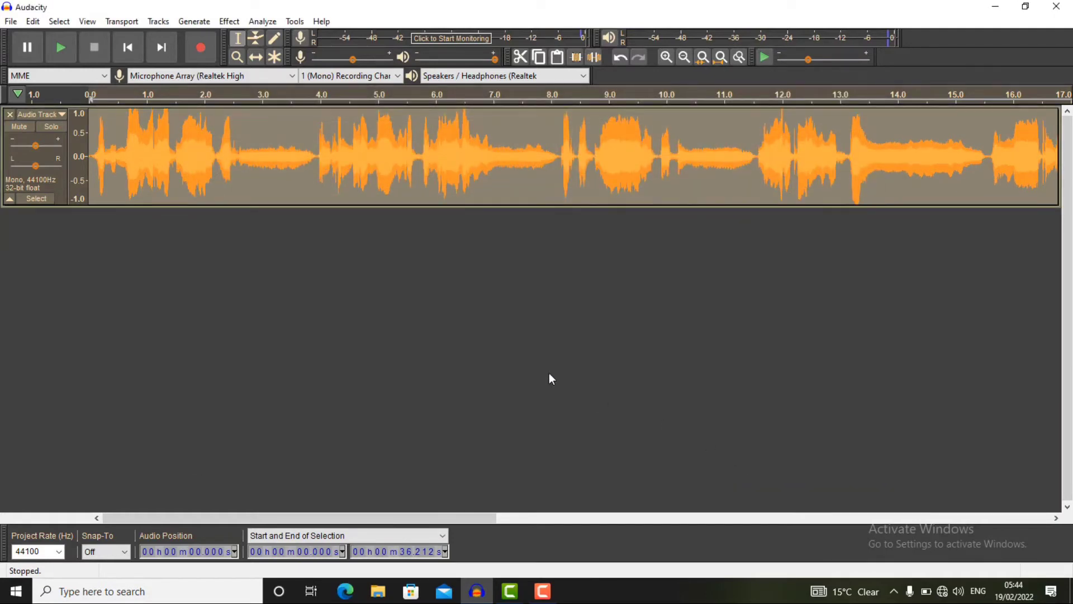
# Apply Reverb to the entire track using the Bathroom factory preset with the room size raised to 100%.
pyautogui.click(228, 22)
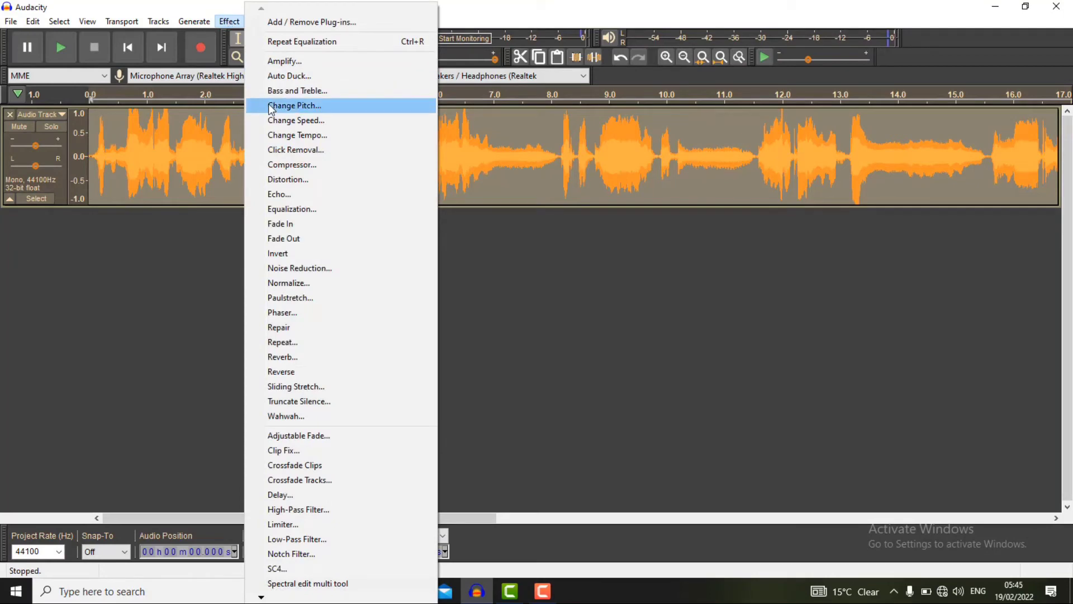
pyautogui.click(300, 357)
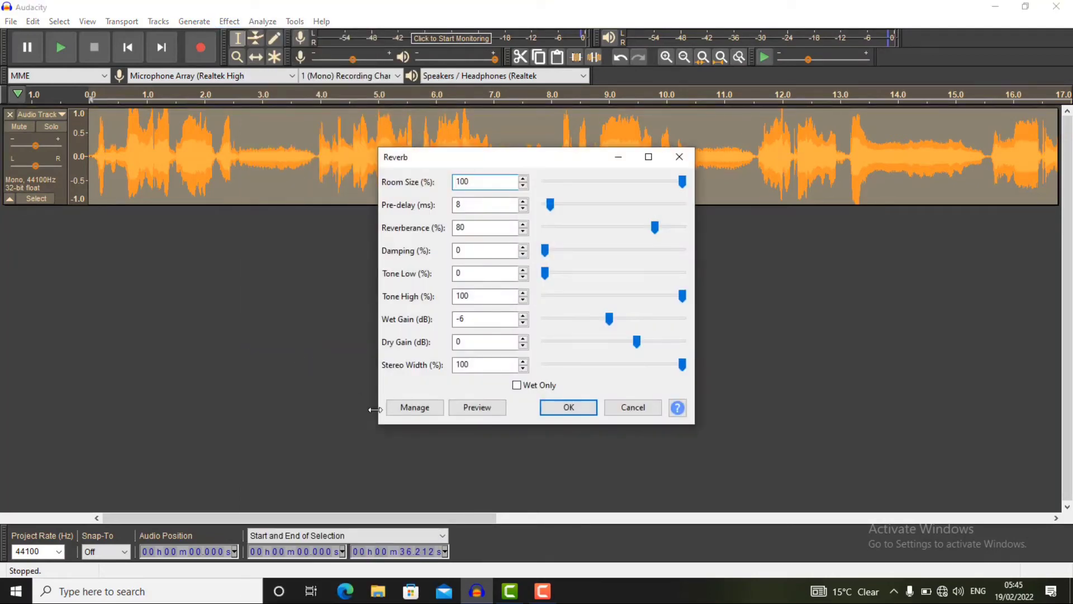
pyautogui.click(415, 408)
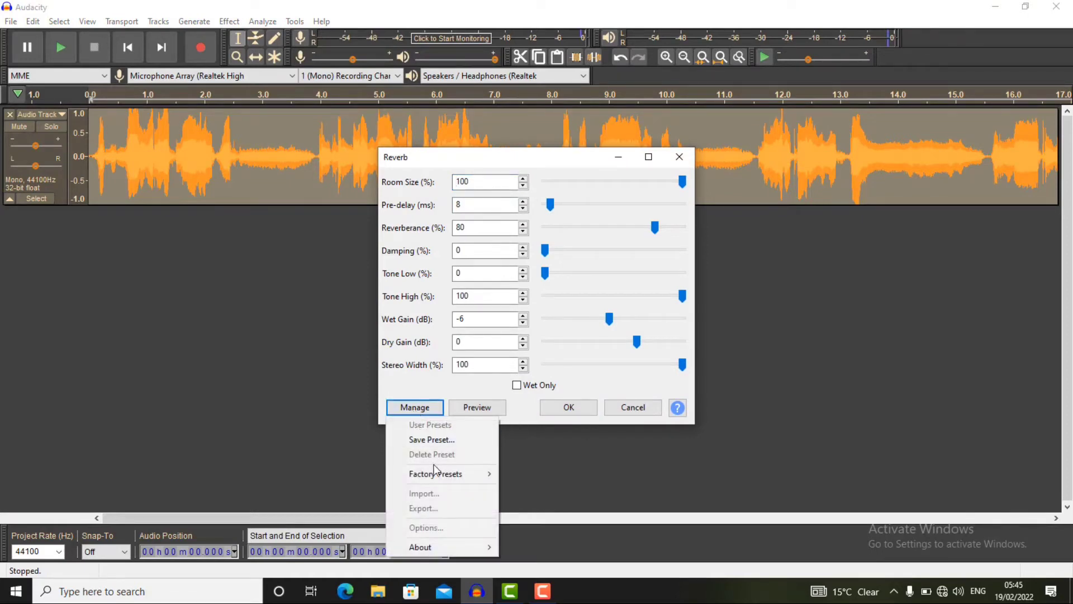
pyautogui.moveTo(435, 474)
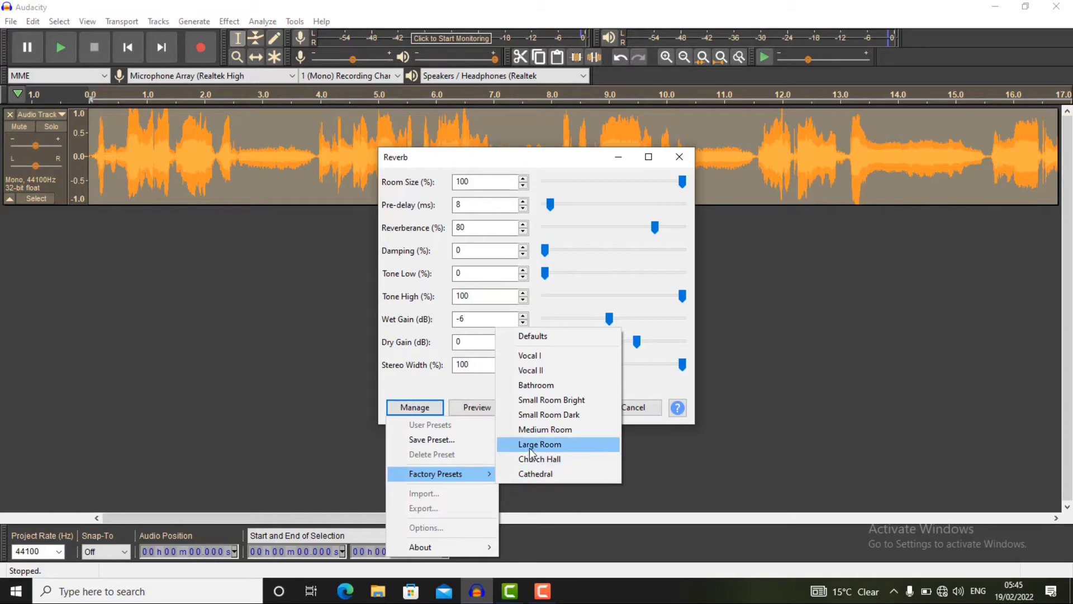
pyautogui.click(548, 386)
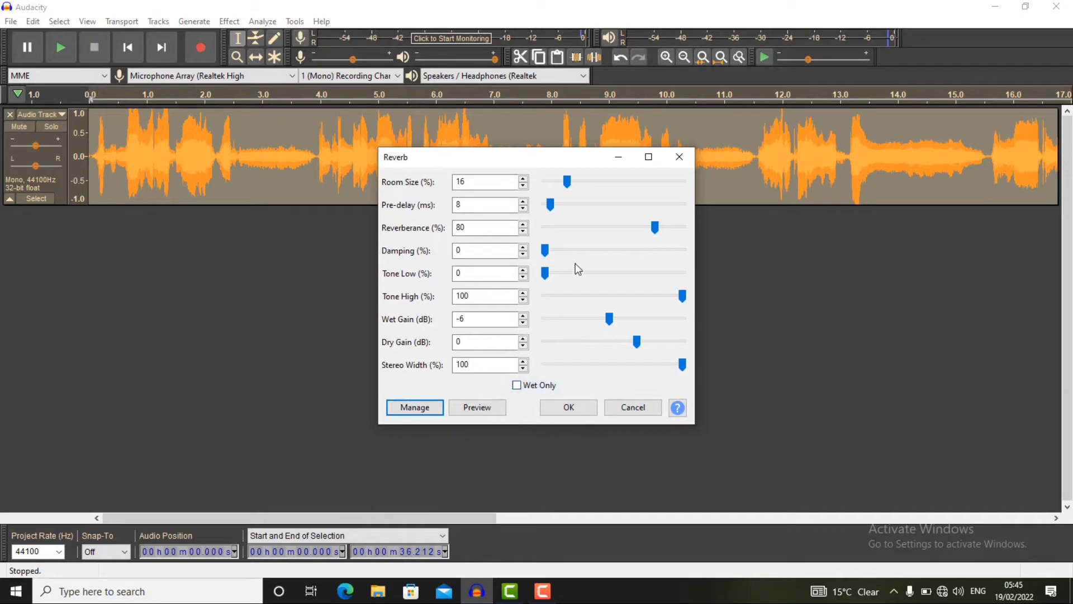
pyautogui.moveTo(568, 182); pyautogui.dragTo(705, 179)
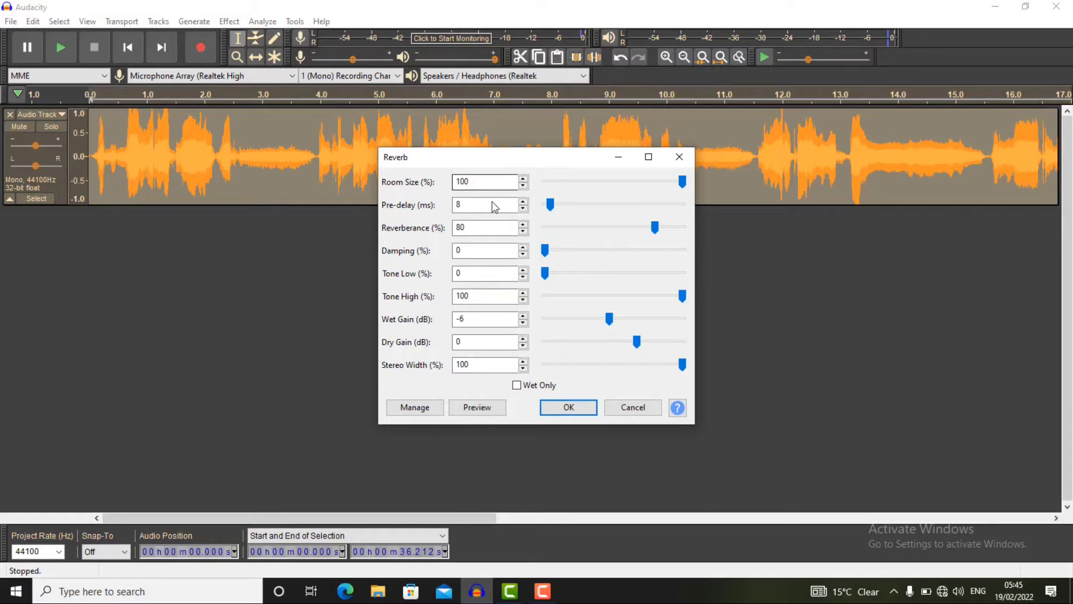
pyautogui.click(581, 412)
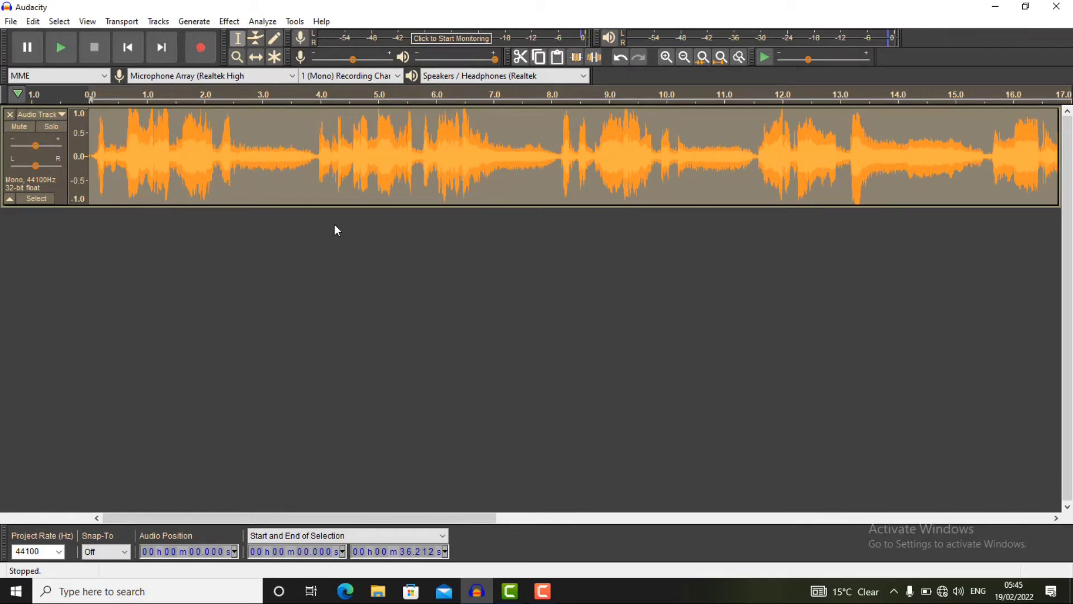
# Apply a Regular Delay to the track with -15.40 dB per echo, 0.300 seconds delay time, 5 echoes and duration change allowed.
pyautogui.click(228, 22)
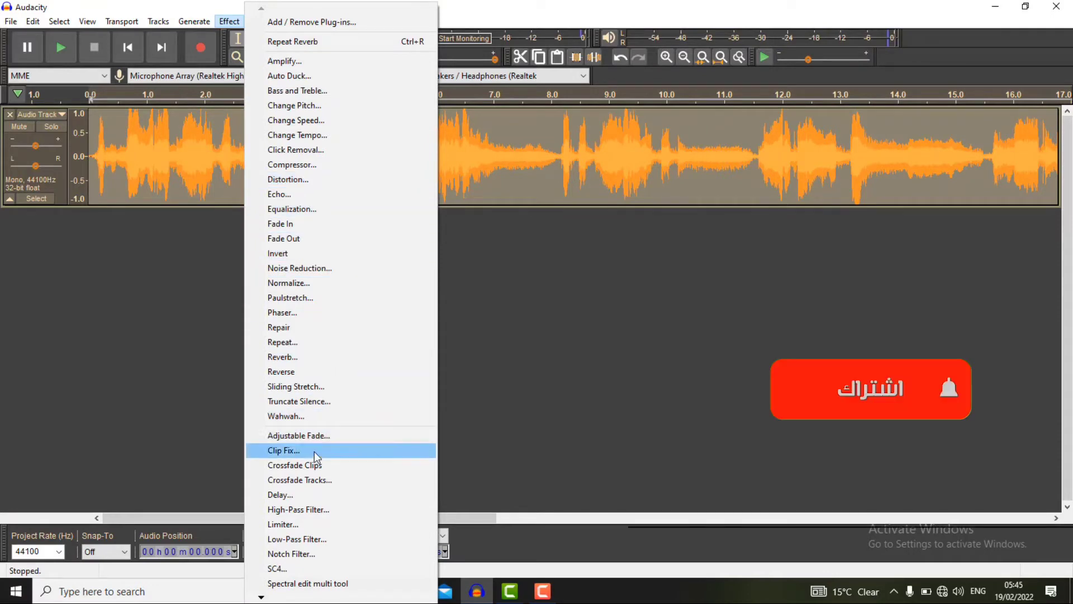
pyautogui.click(308, 494)
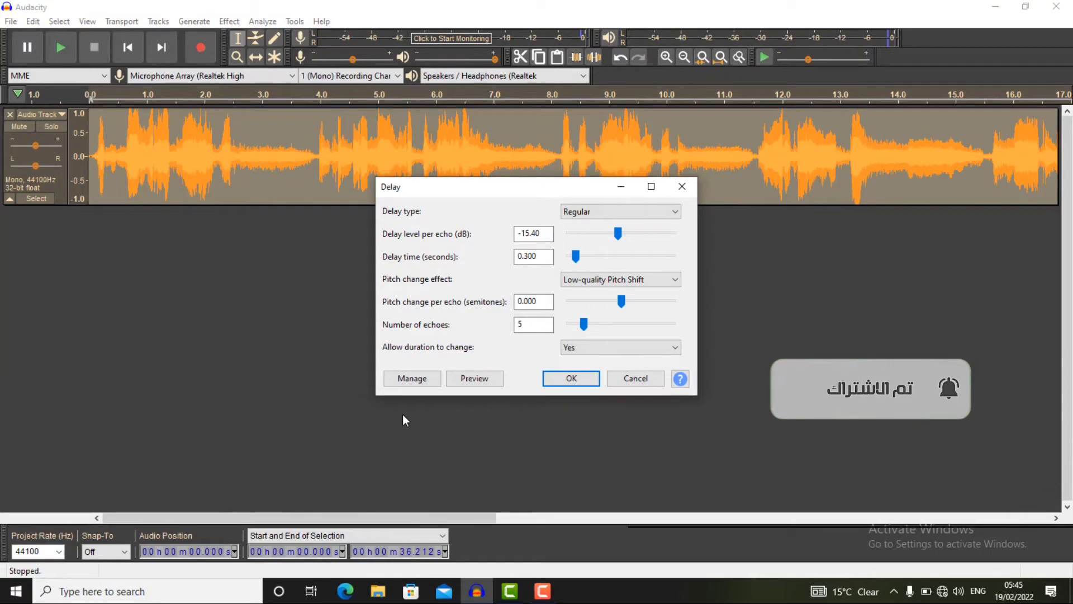
pyautogui.click(533, 258)
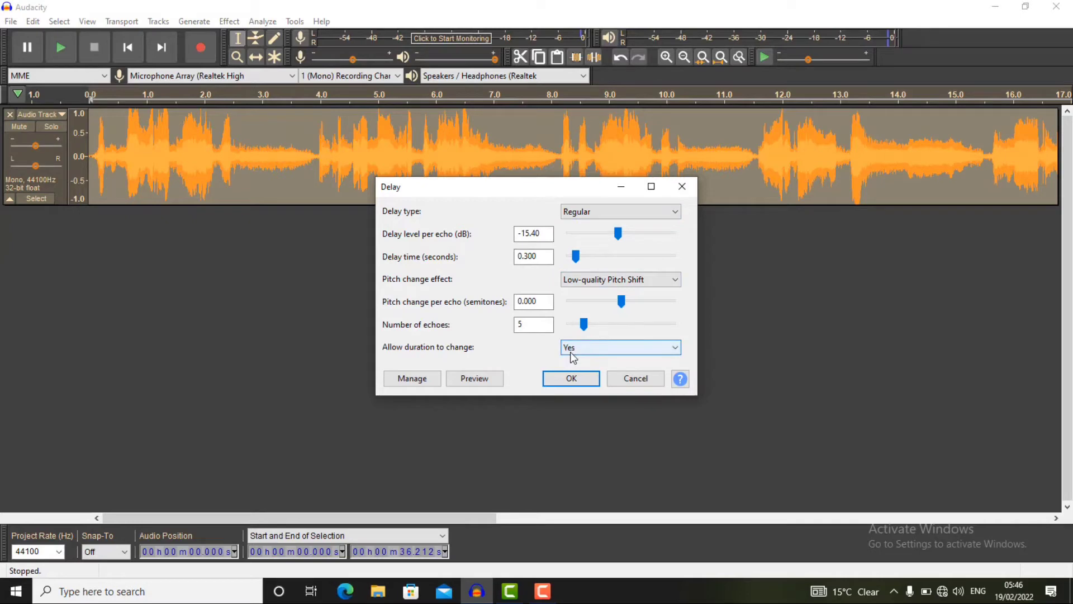
pyautogui.click(567, 382)
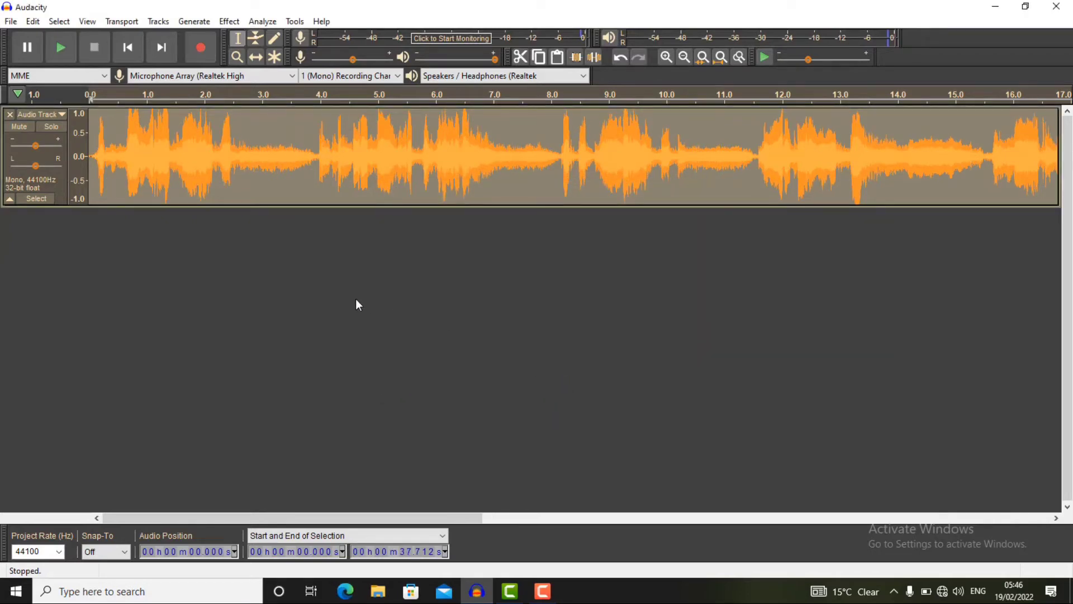
# Apply Echo to the entire track with a delay time of 0.4 seconds and a decay factor of 0.2.
pyautogui.click(230, 22)
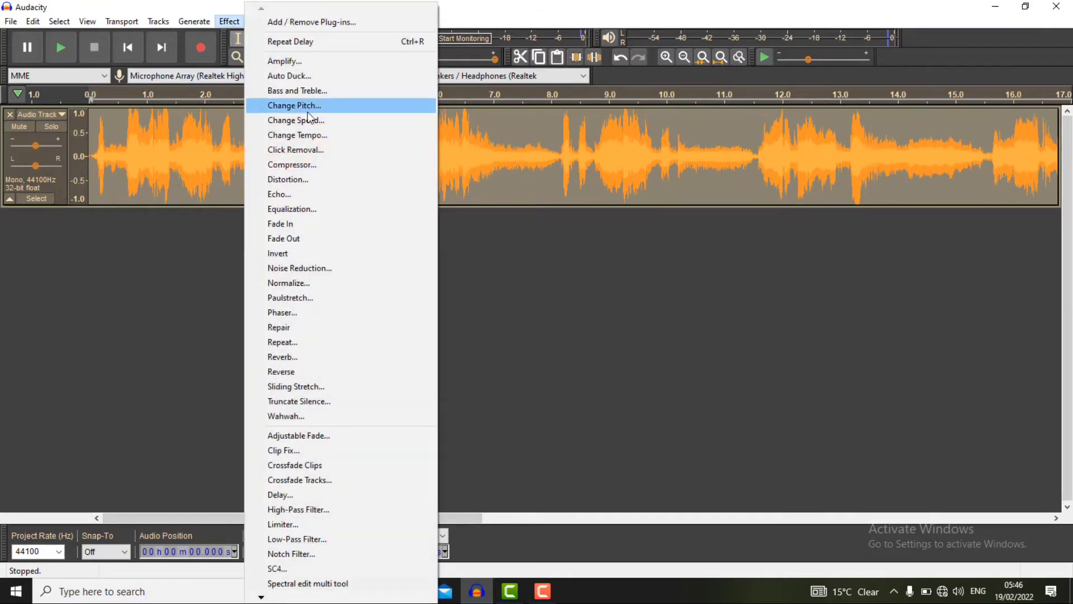
pyautogui.click(340, 192)
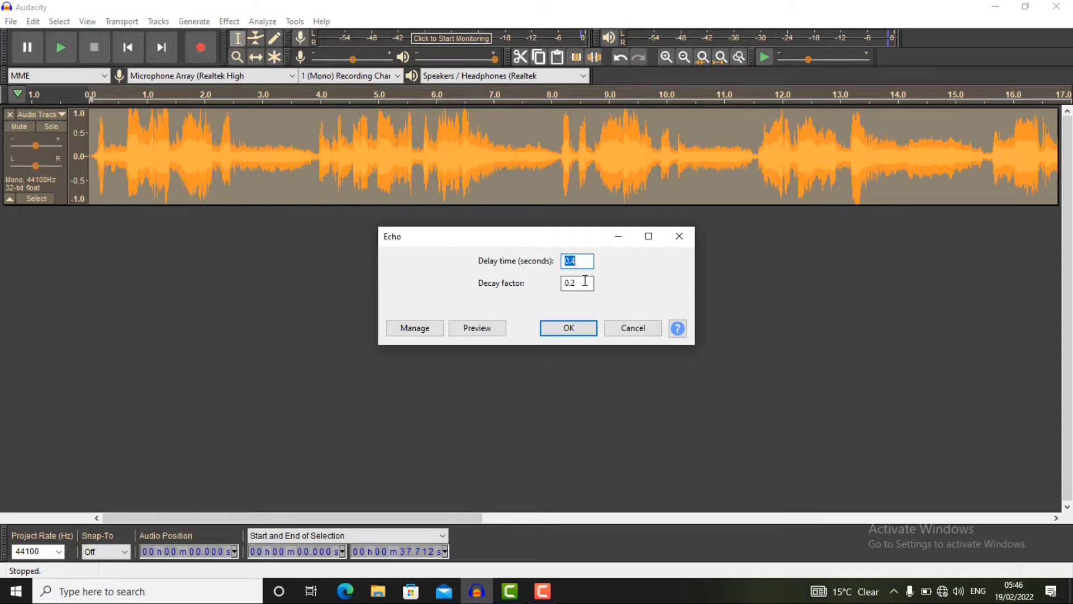
pyautogui.click(579, 331)
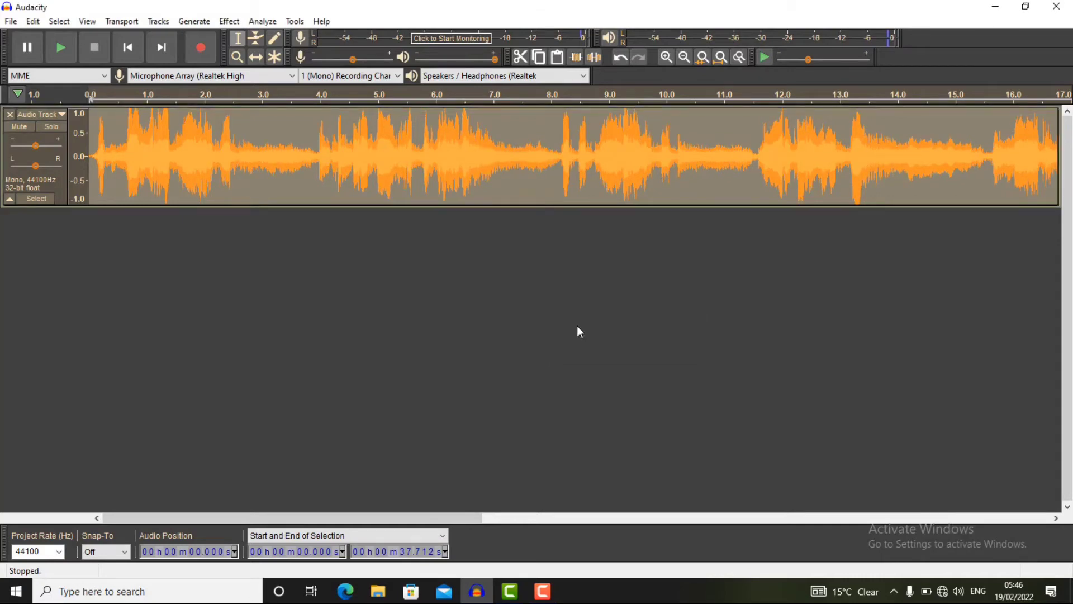
# Apply a Hard Limit Limiter to the track at -3.00 dB with 10.00 ms hold, zero input gain and no make-up gain.
pyautogui.click(226, 24)
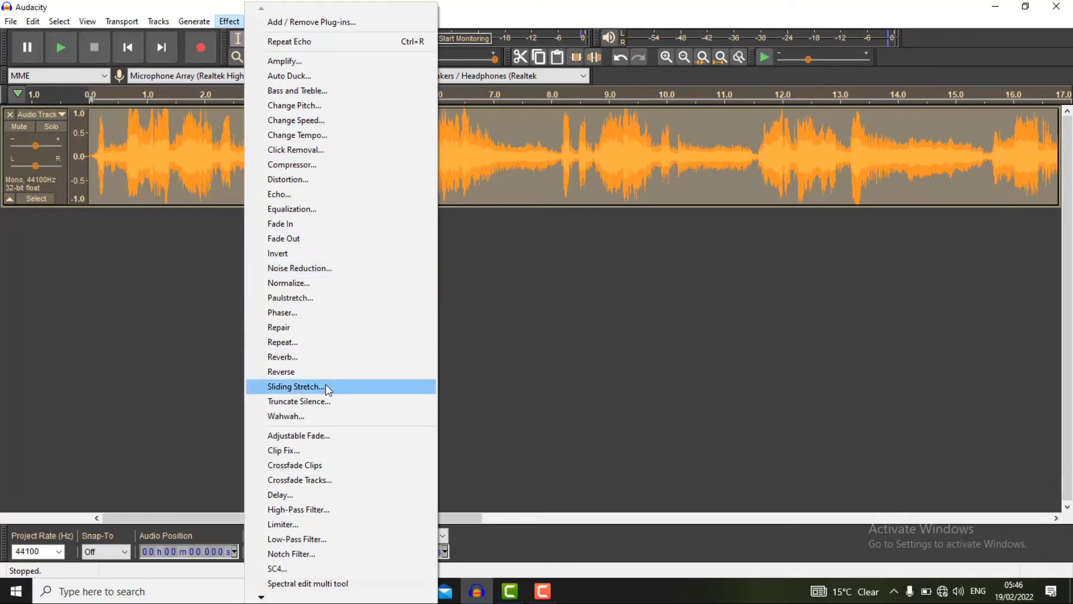
pyautogui.click(328, 525)
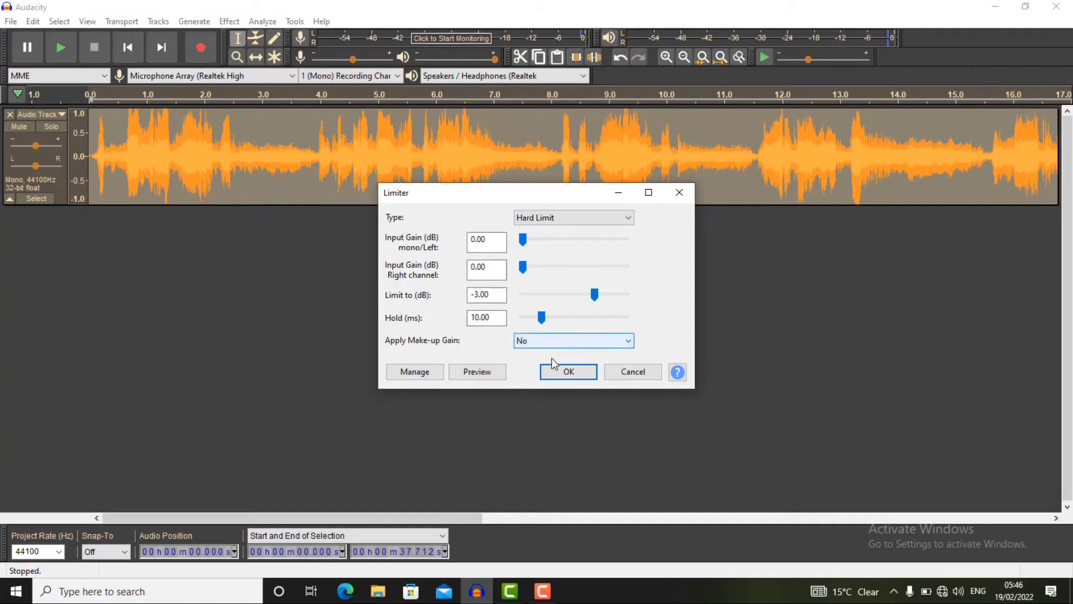
pyautogui.click(569, 373)
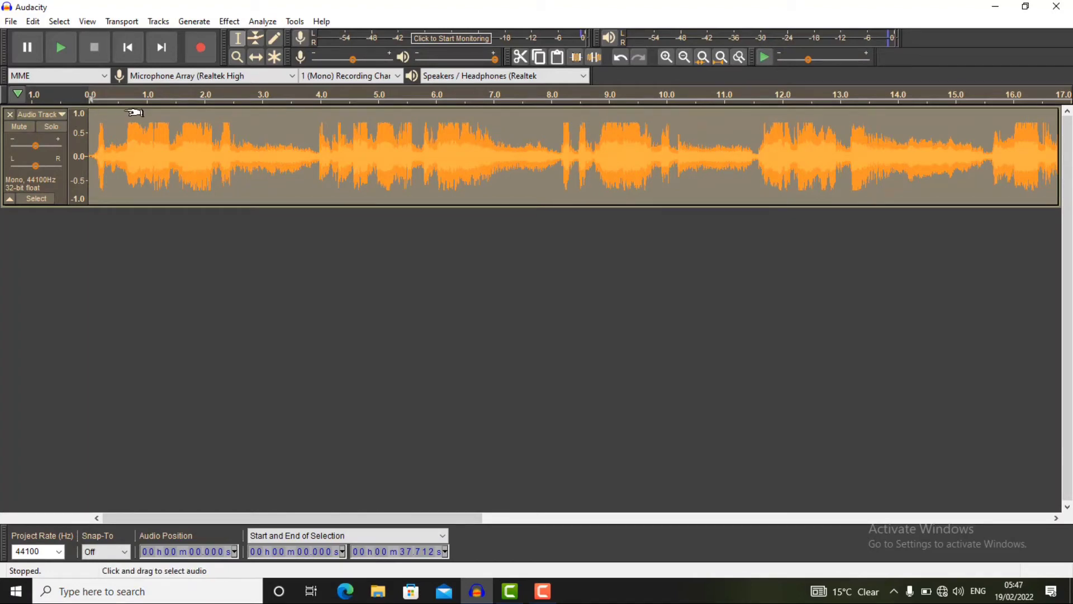
# Play the processed track to check the effects, pausing and resuming it, and return the cursor to the start.
pyautogui.click(61, 49)
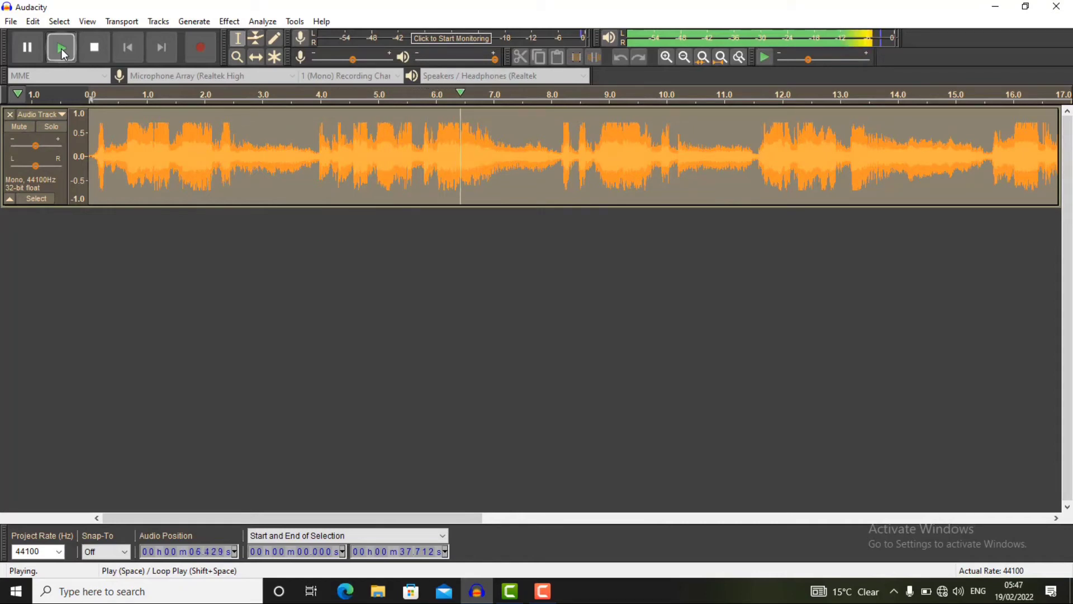
pyautogui.click(35, 48)
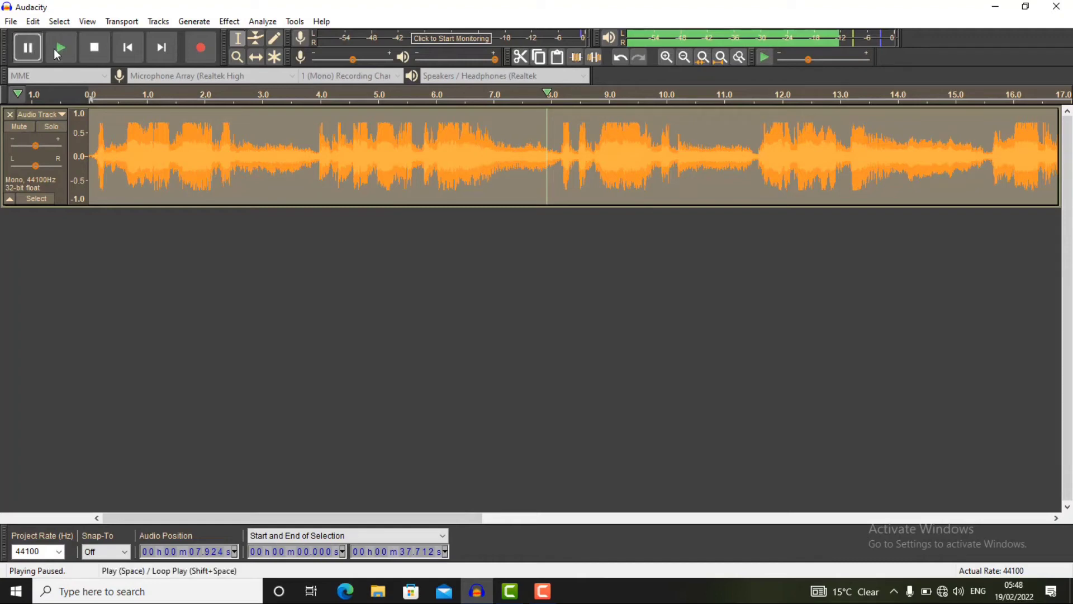
pyautogui.click(56, 51)
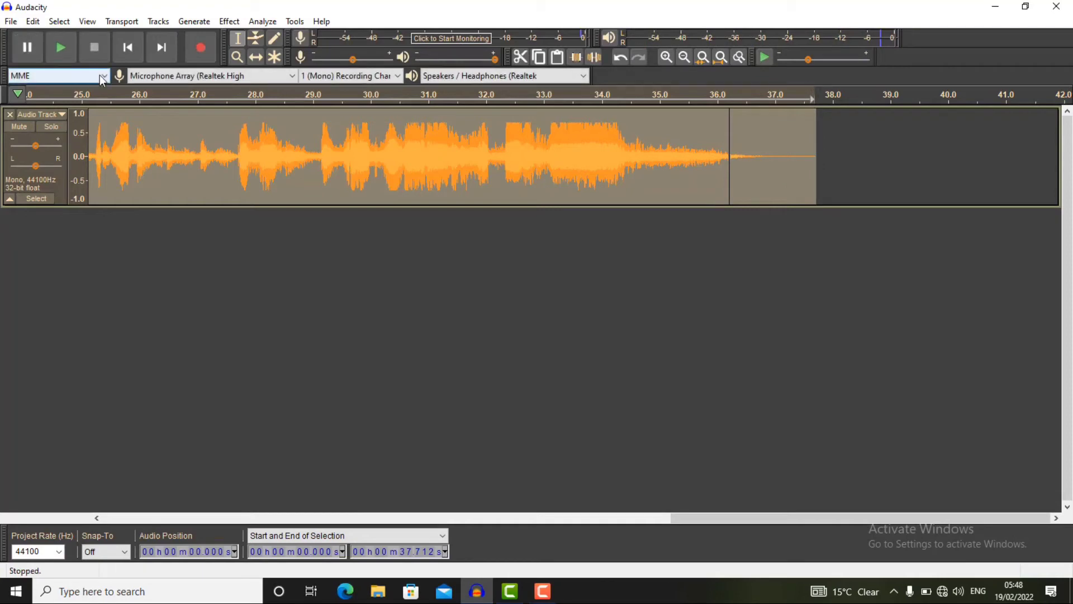
pyautogui.click(130, 51)
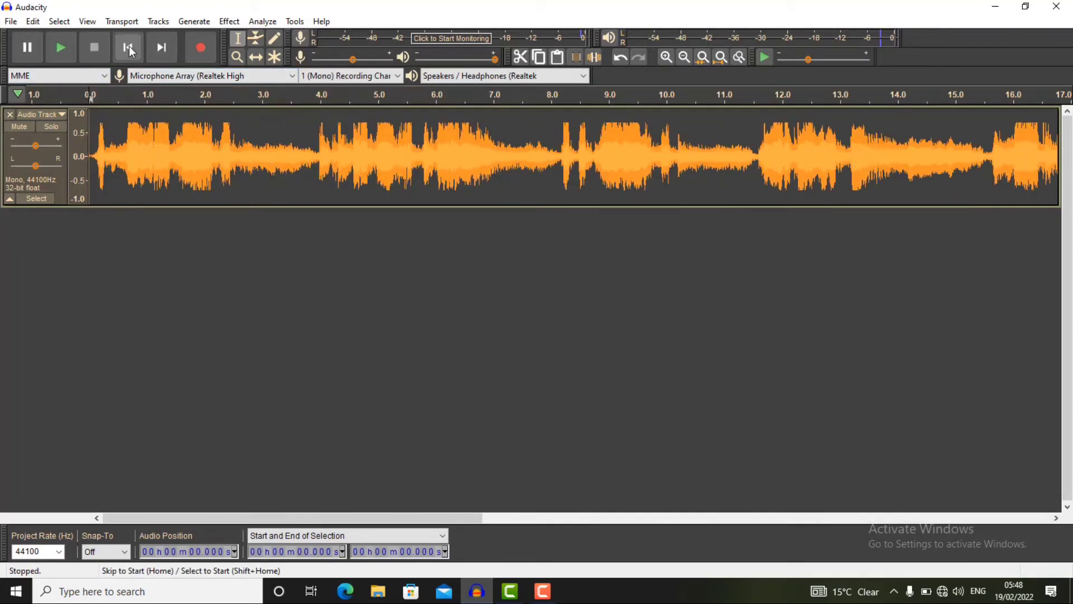
# Preview Change Tempo on the entire track at 2.464 and 33.896 percent, and cancel the effect without applying it.
pyautogui.doubleClick(227, 160)
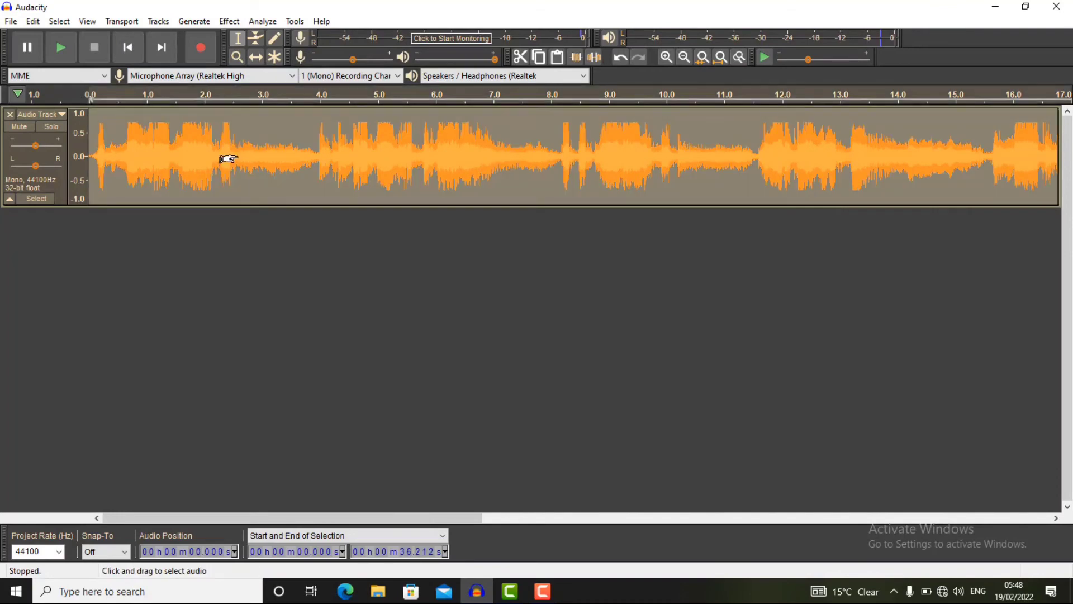
pyautogui.click(229, 22)
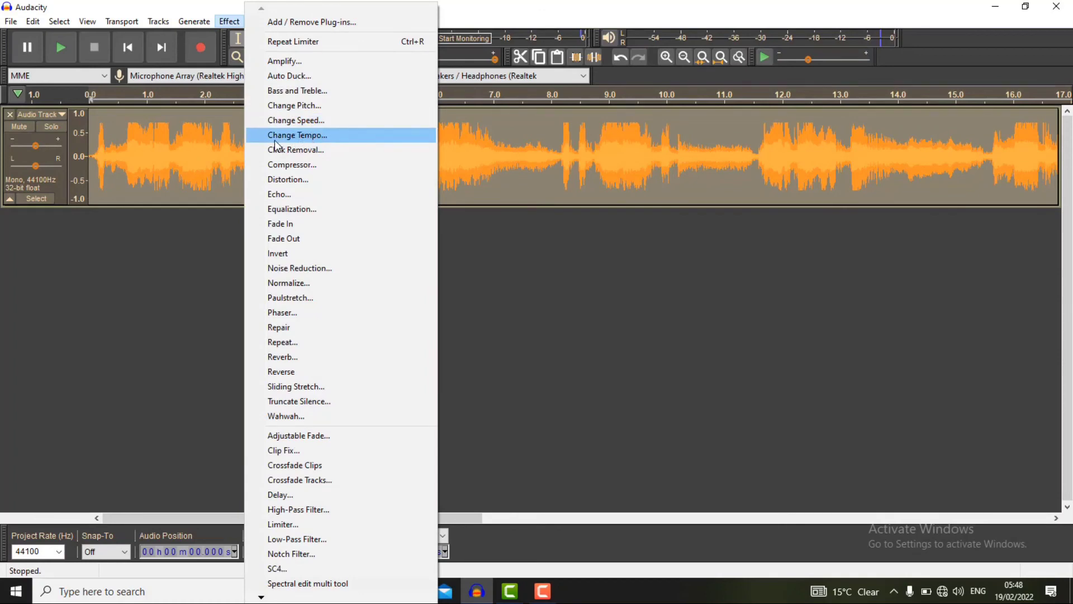
pyautogui.click(312, 136)
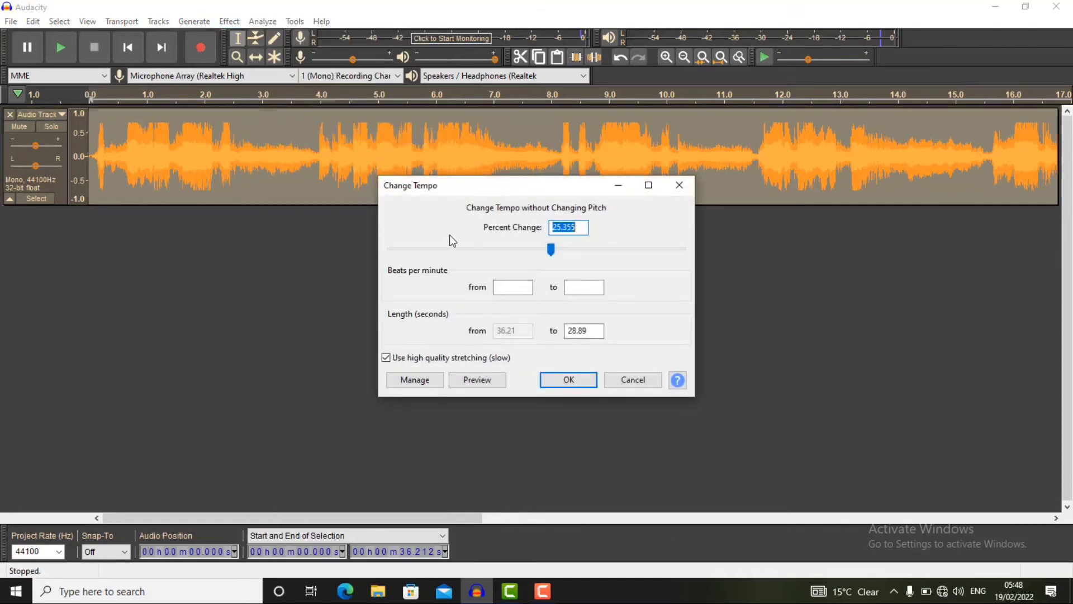
pyautogui.moveTo(553, 253); pyautogui.dragTo(541, 254)
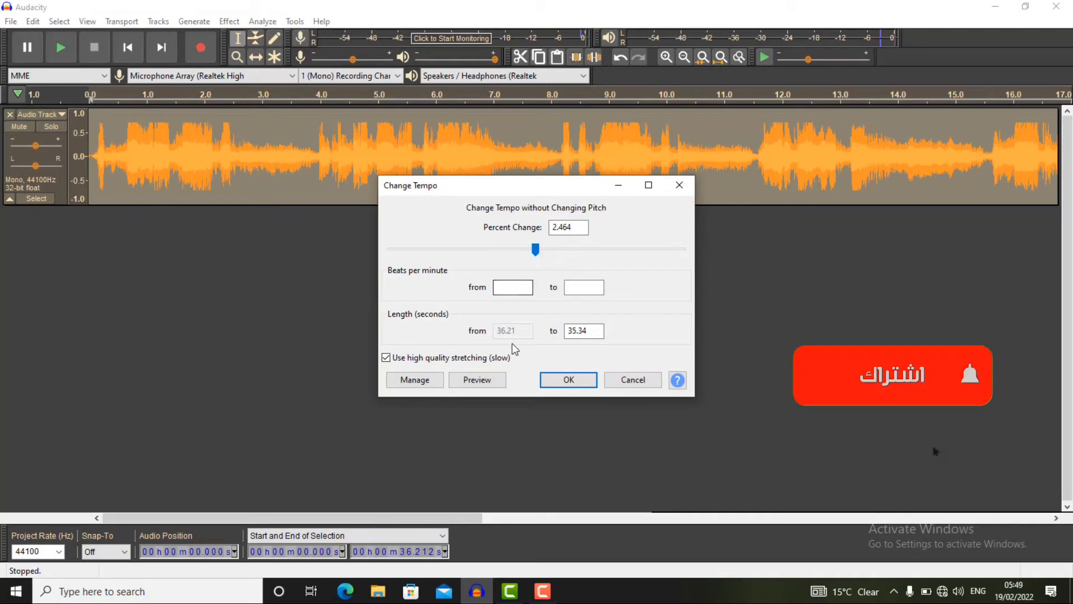
pyautogui.click(497, 378)
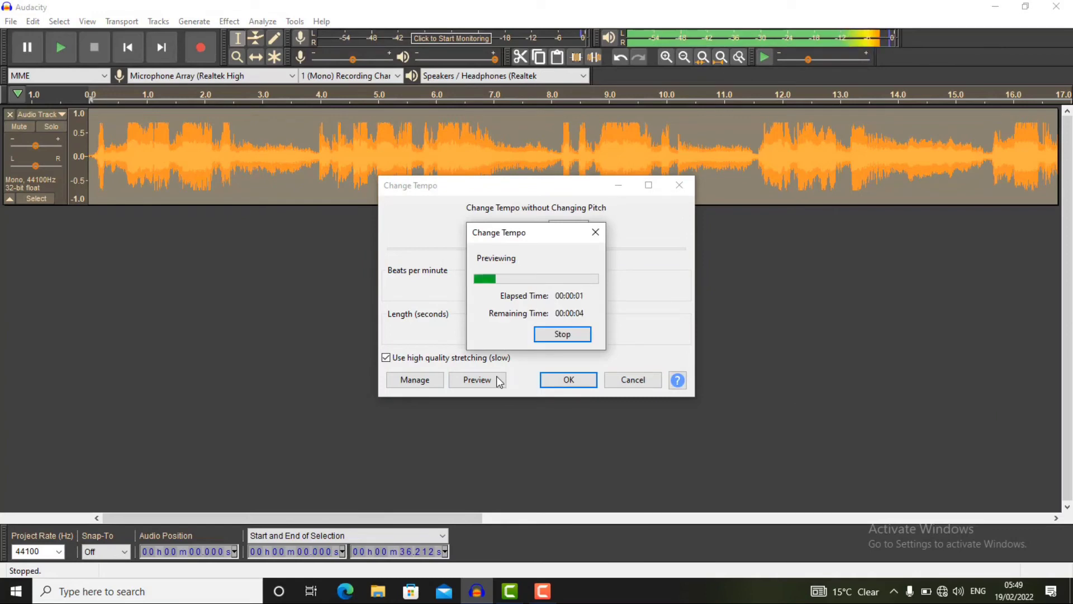
pyautogui.click(564, 335)
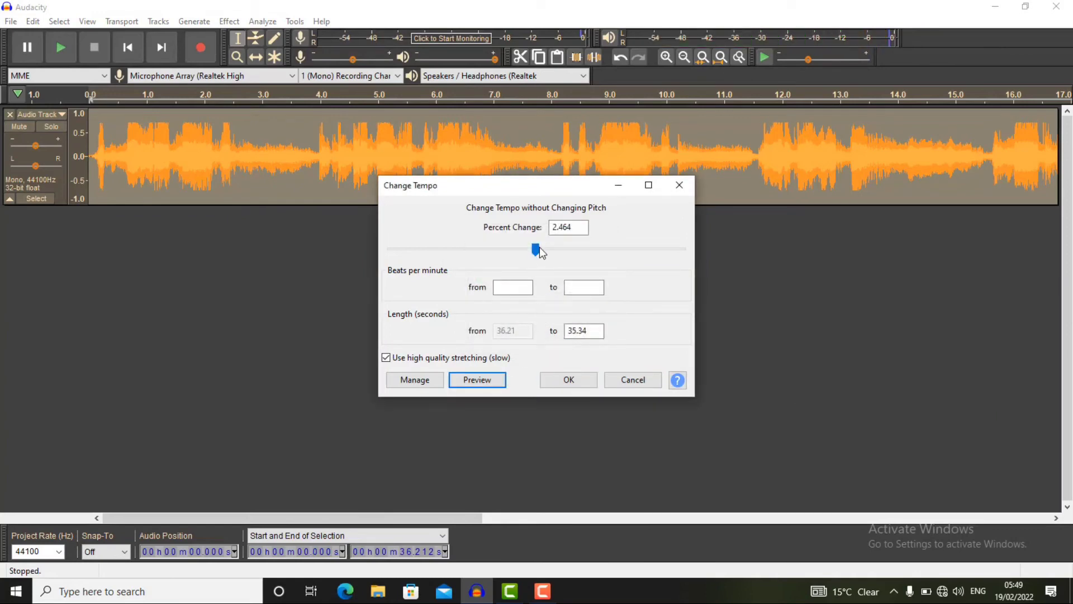
pyautogui.moveTo(537, 251); pyautogui.dragTo(556, 251)
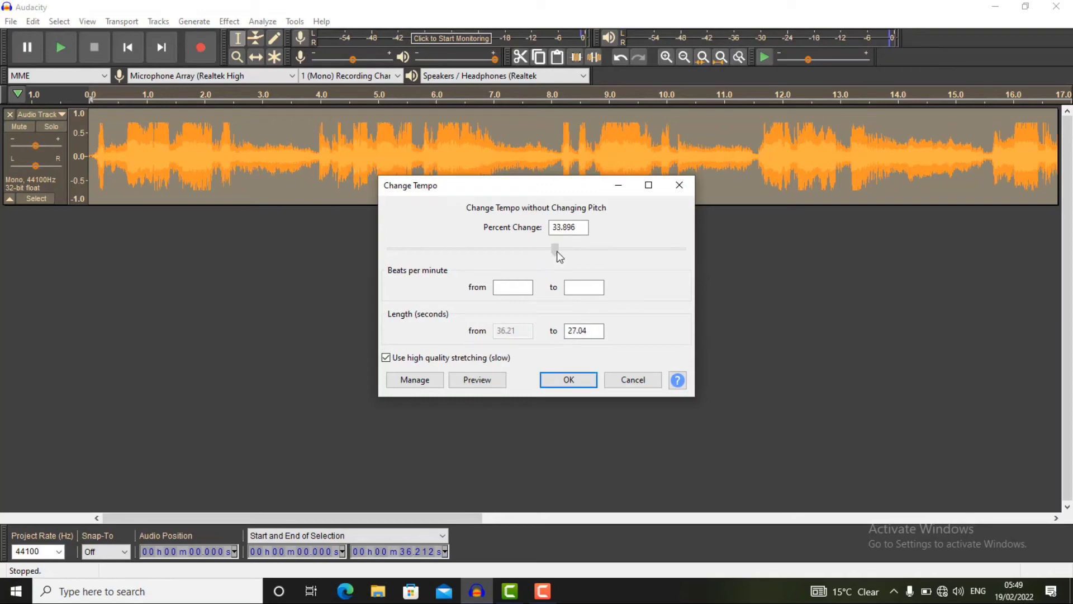
pyautogui.click(476, 382)
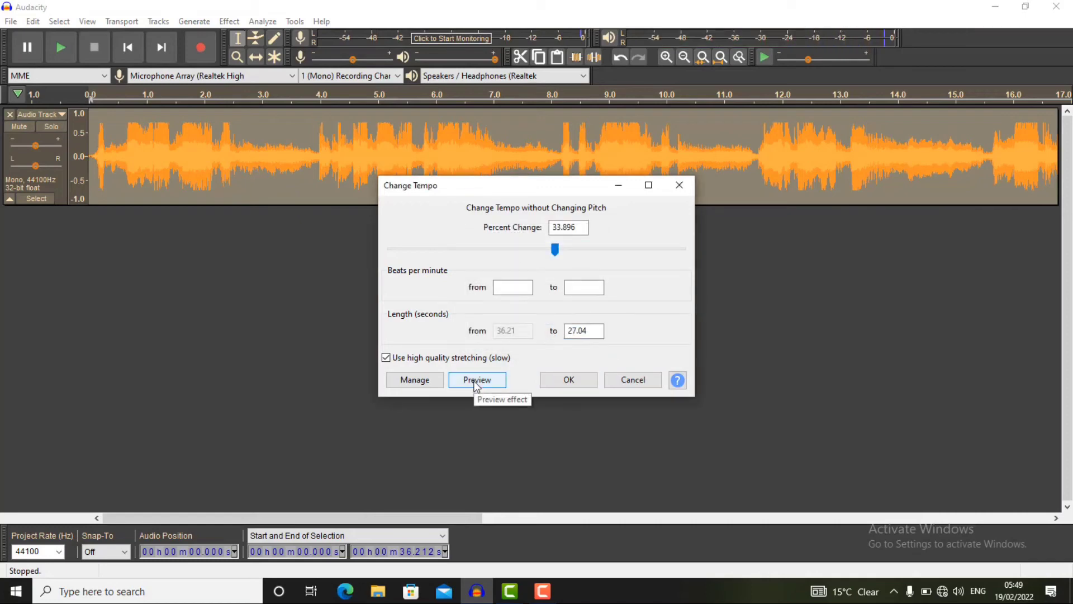
pyautogui.click(633, 386)
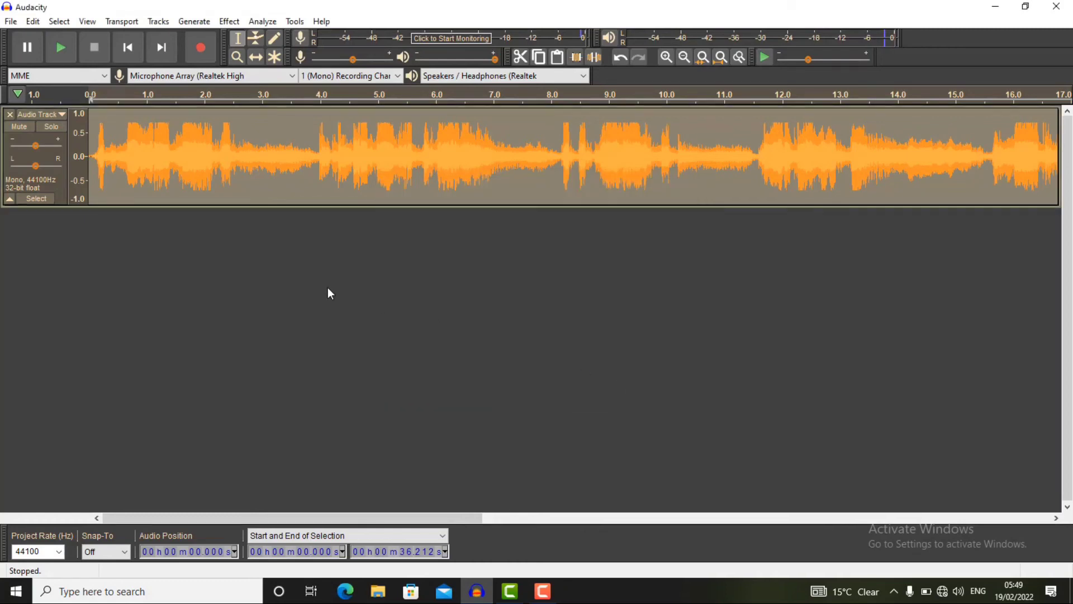
# Preview Change Speed on the track at 28.138 and 1.000 percent, and cancel the effect without applying it.
pyautogui.click(230, 22)
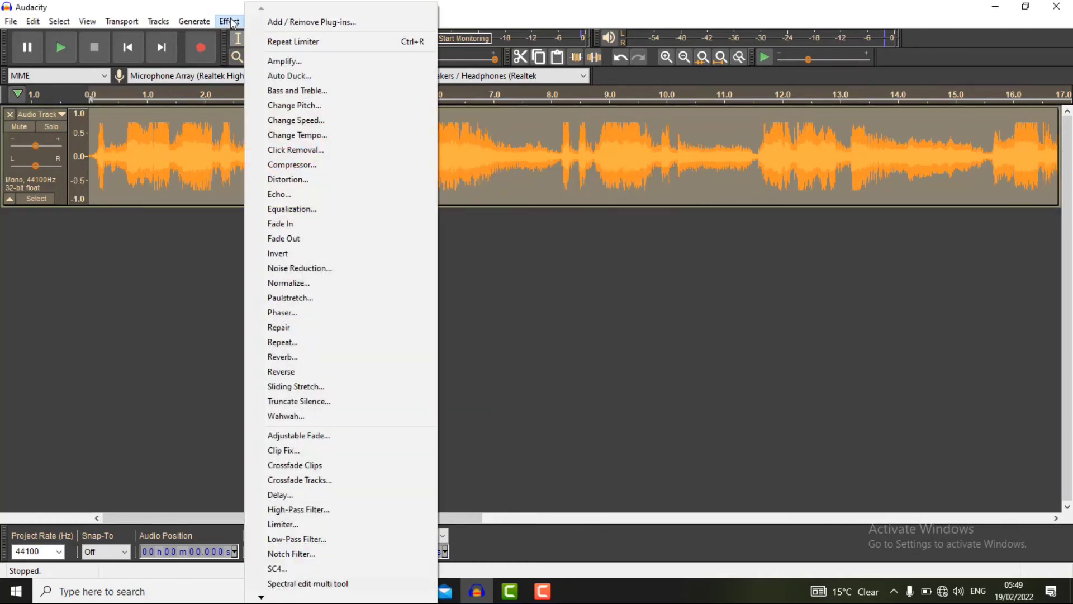
pyautogui.click(319, 120)
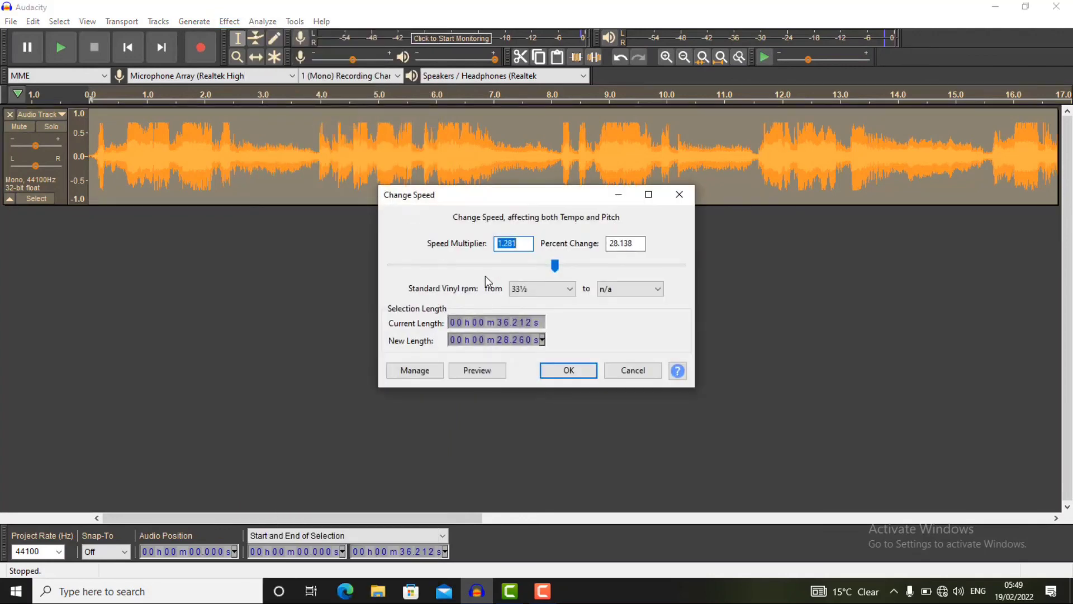
pyautogui.click(488, 373)
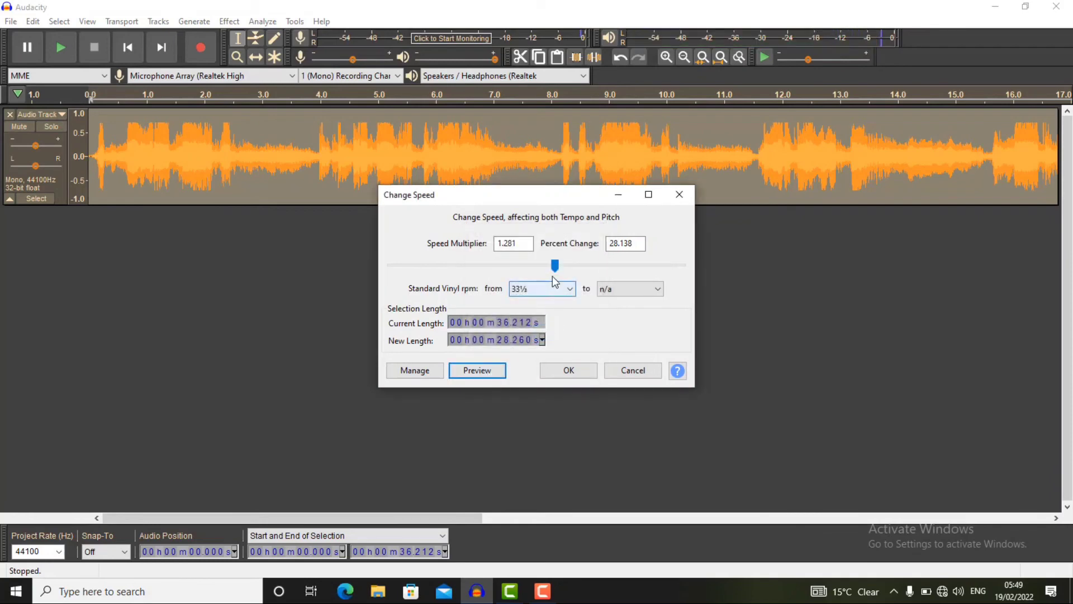
pyautogui.moveTo(555, 266); pyautogui.dragTo(546, 274)
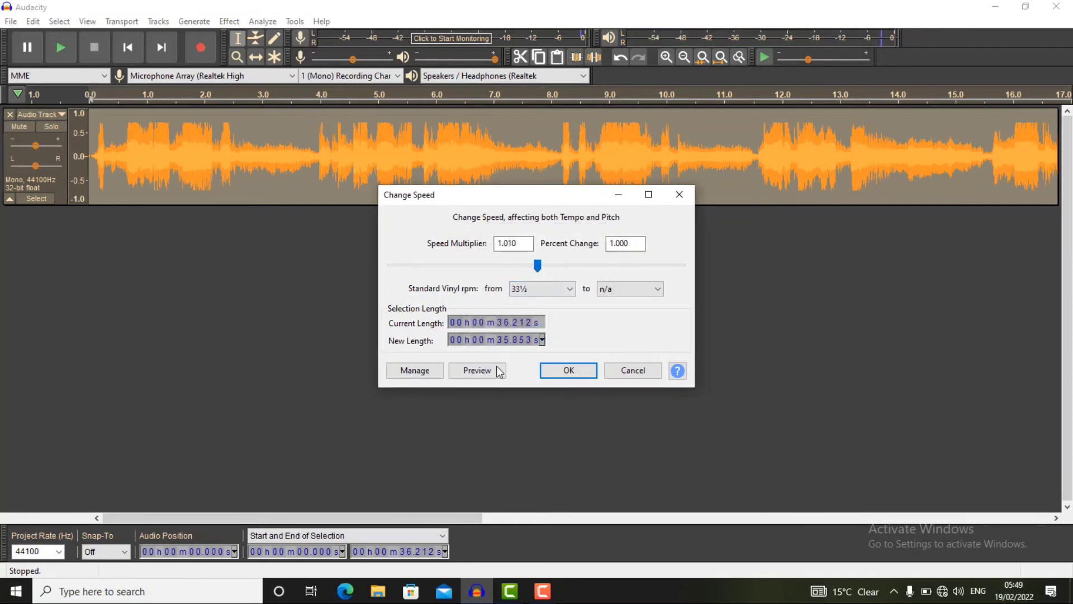
pyautogui.click(478, 371)
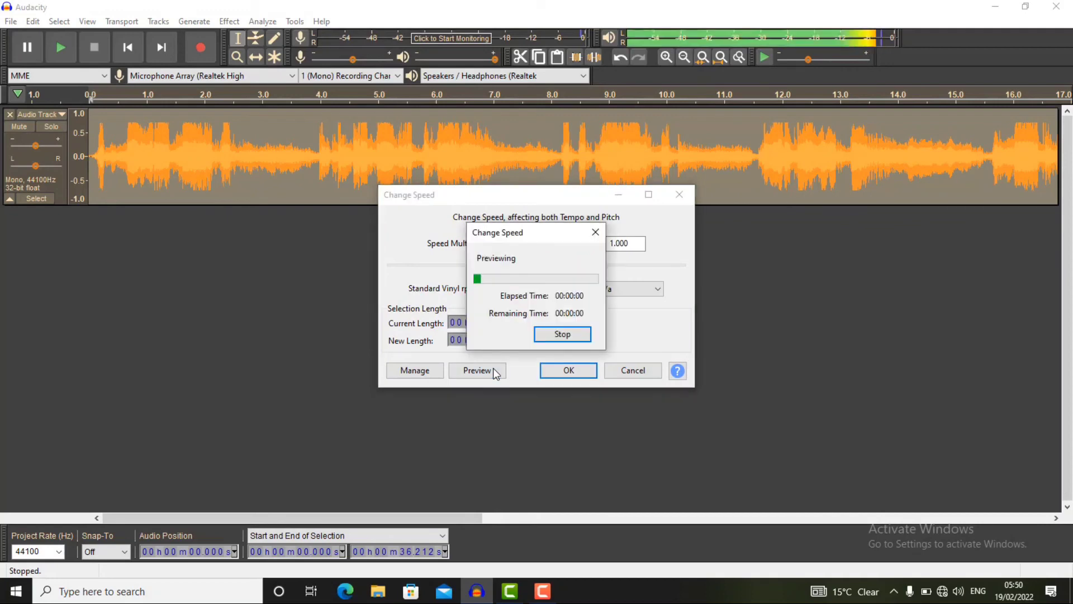
pyautogui.click(562, 334)
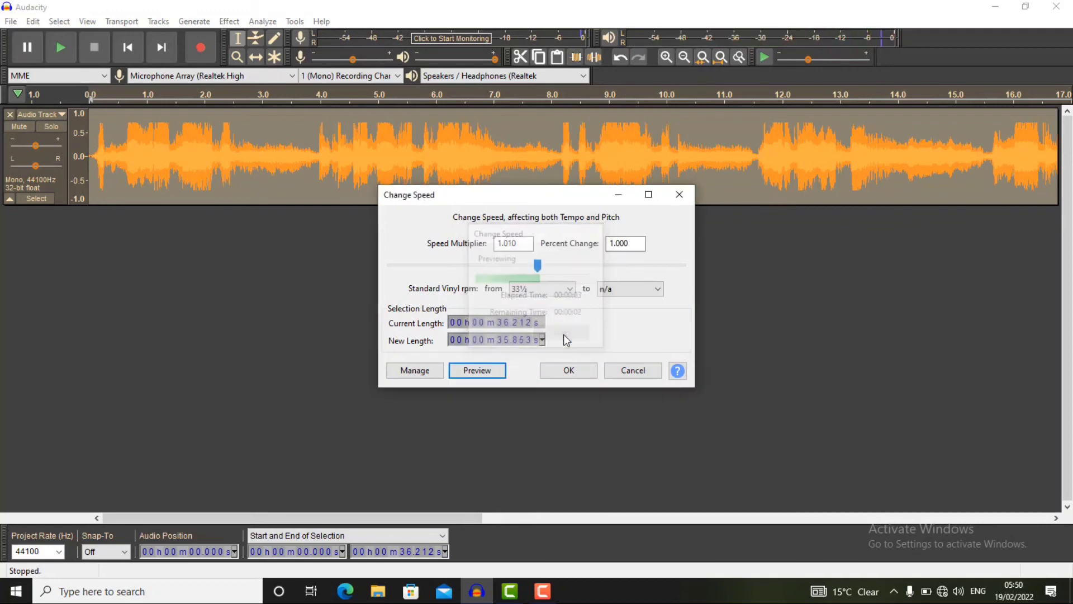
pyautogui.click(646, 375)
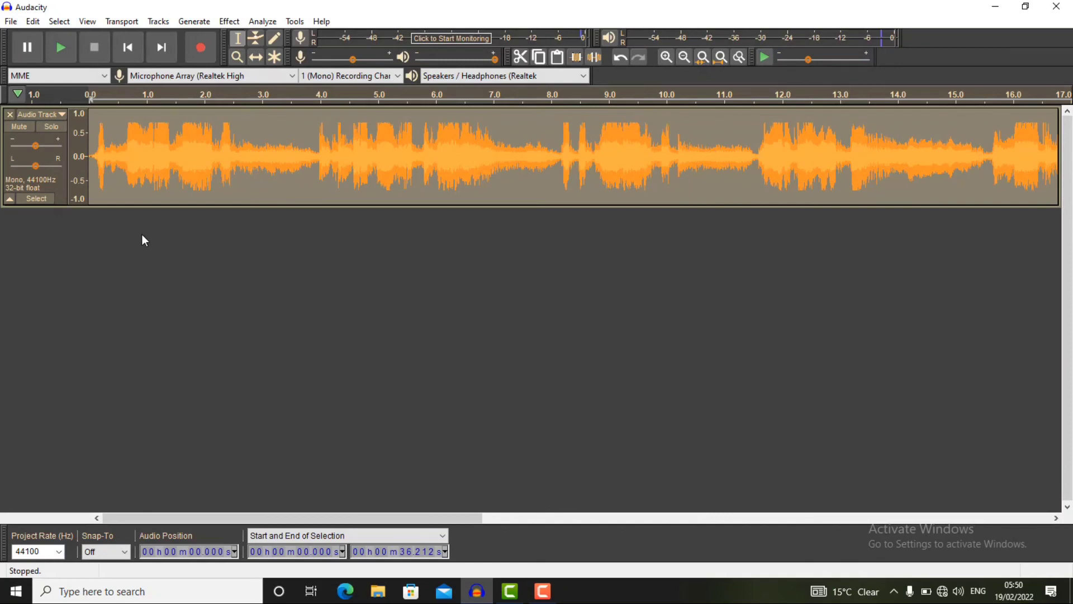
# Export the audio to the Desktop as an MP3 file named قران, accepting the metadata tags without filling them in.
pyautogui.click(11, 23)
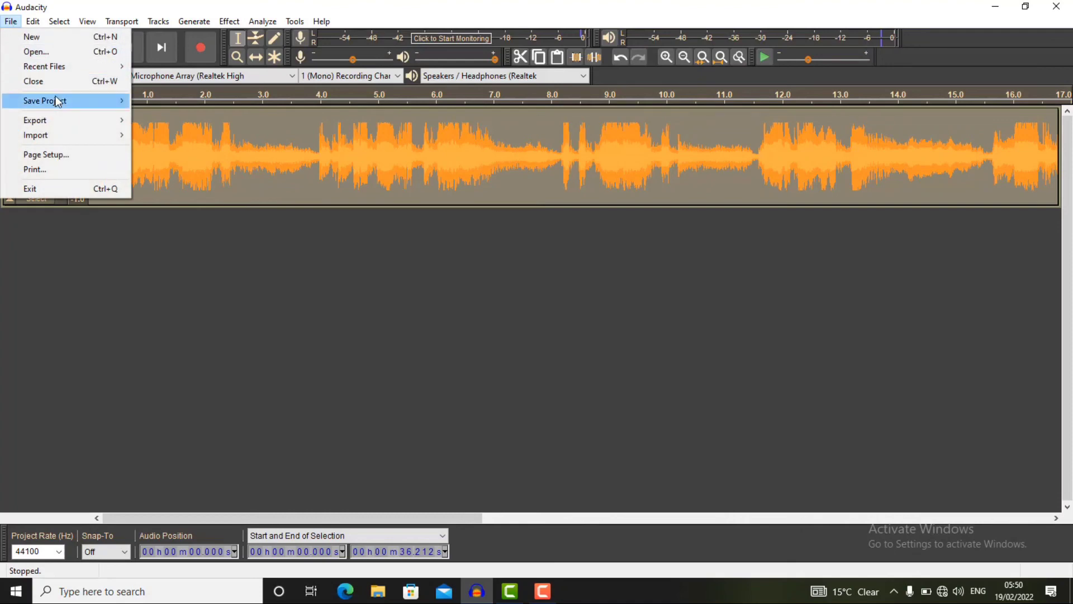
pyautogui.moveTo(59, 120)
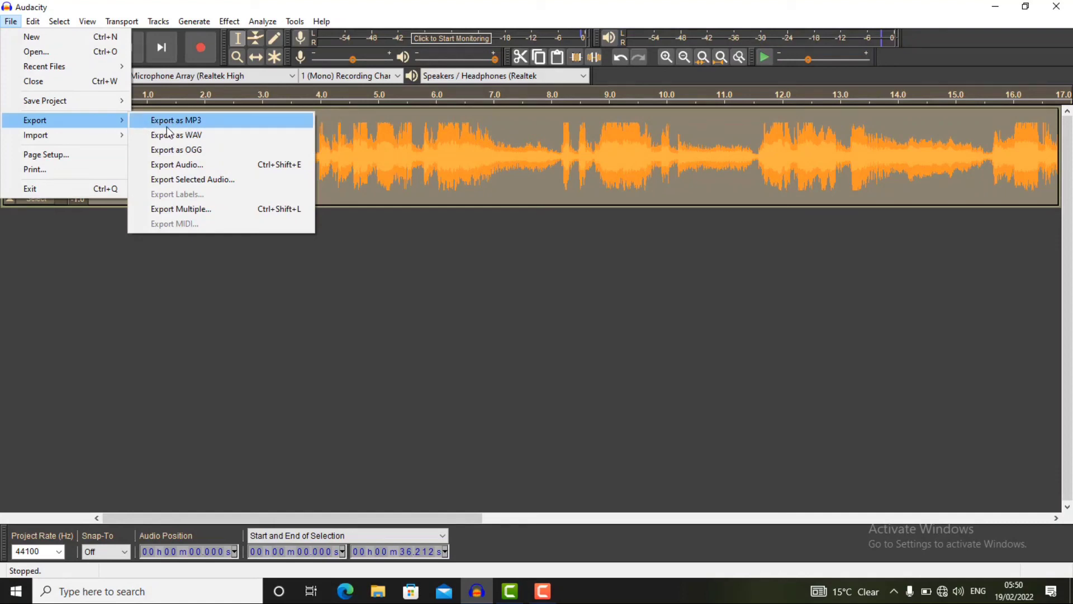
pyautogui.click(182, 124)
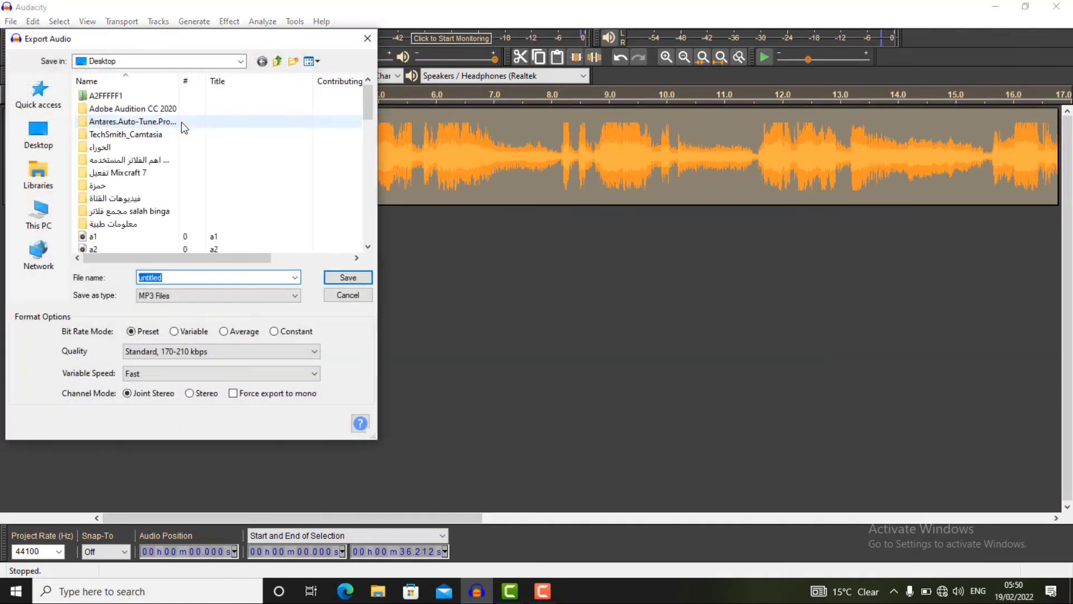
pyautogui.click(39, 137)
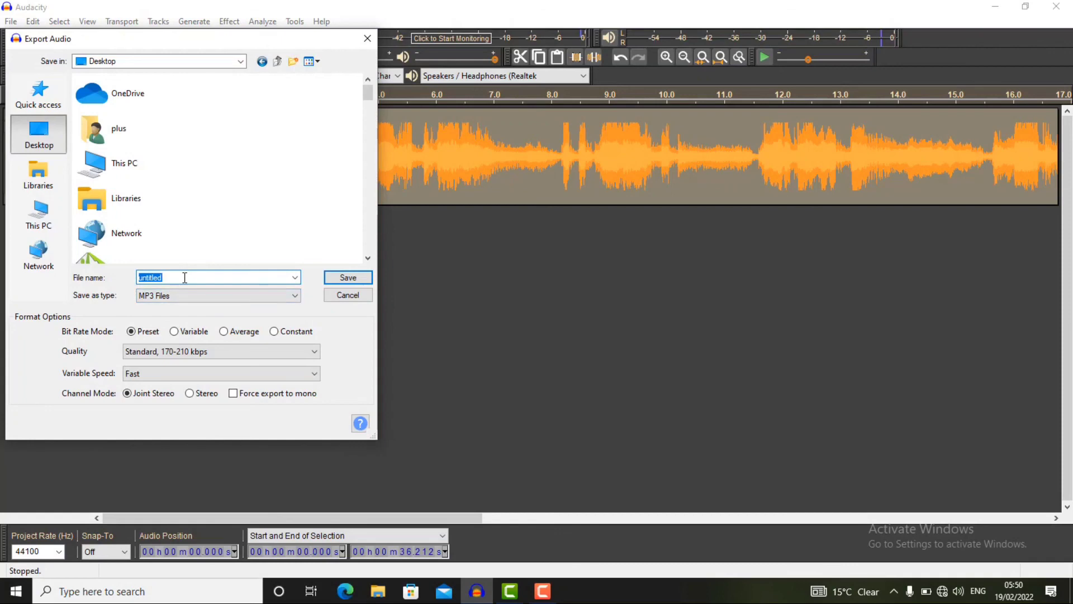
pyautogui.press('BackSpace')
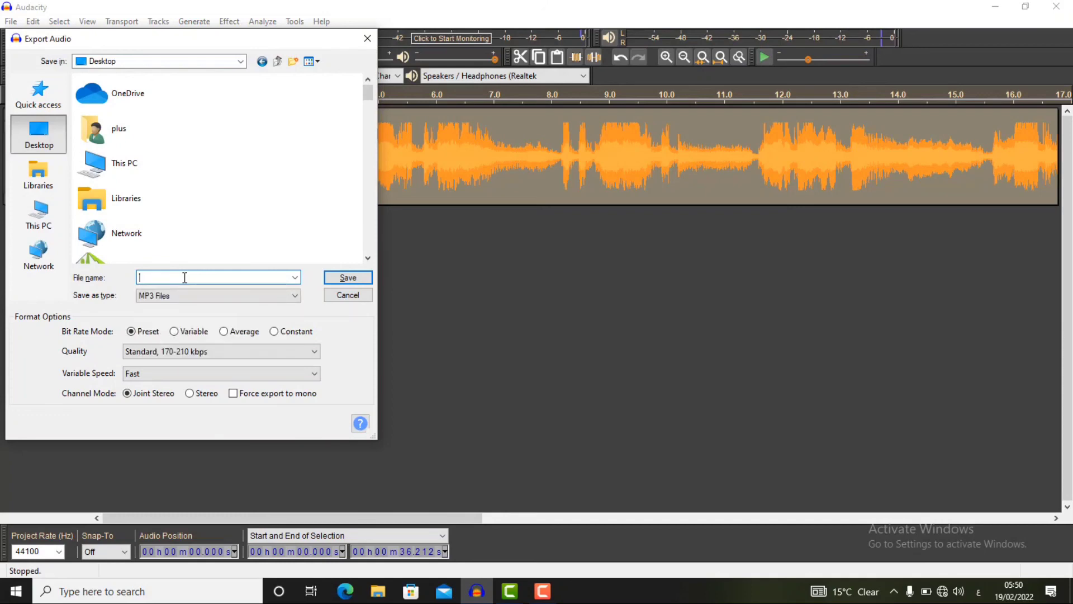
pyautogui.write('ق')
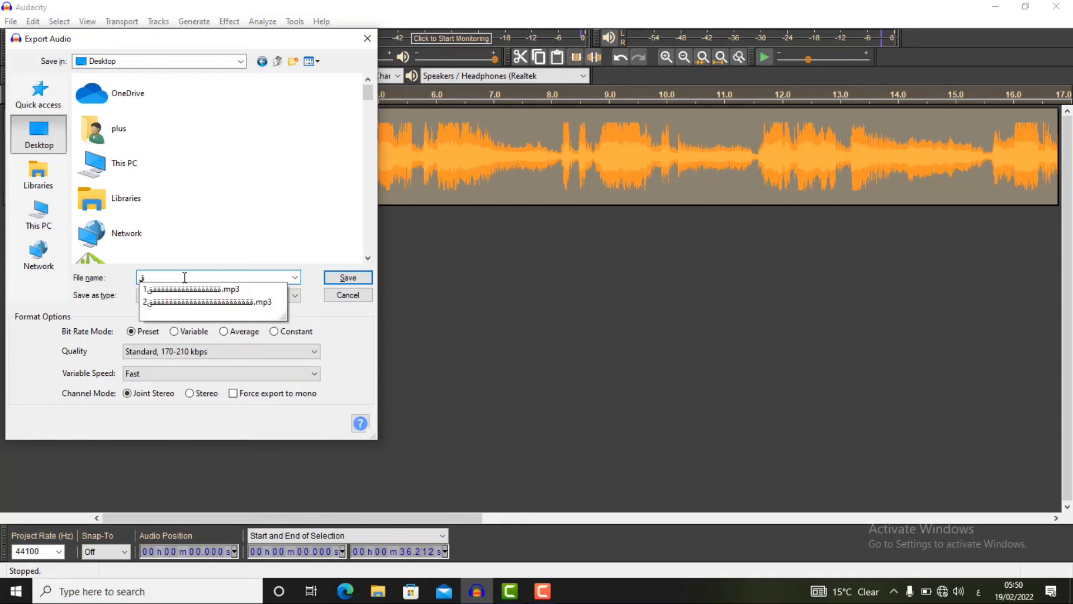
pyautogui.write('رارا')
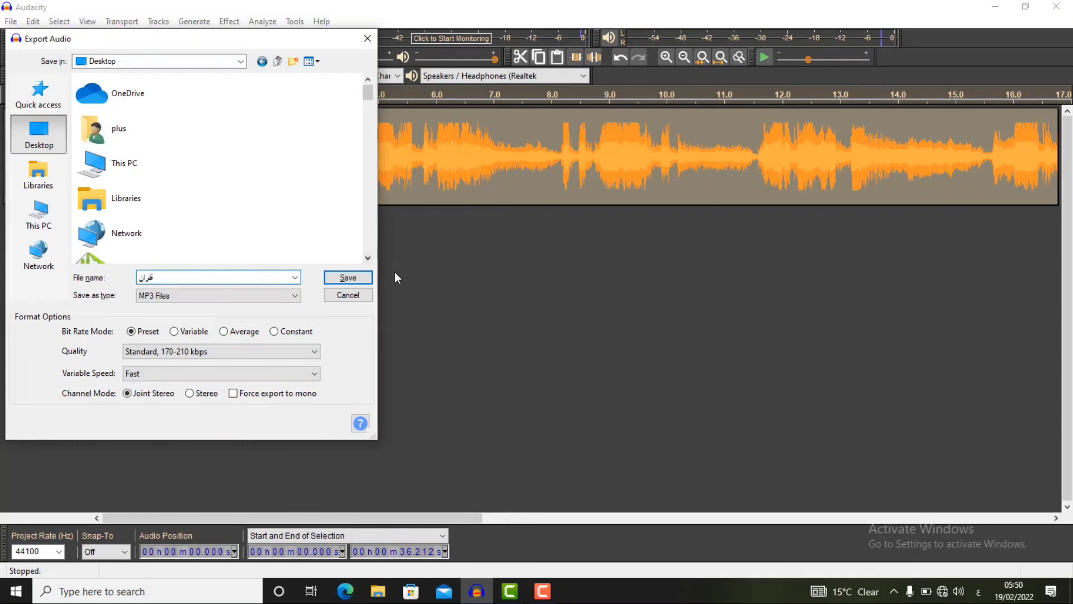
pyautogui.click(362, 277)
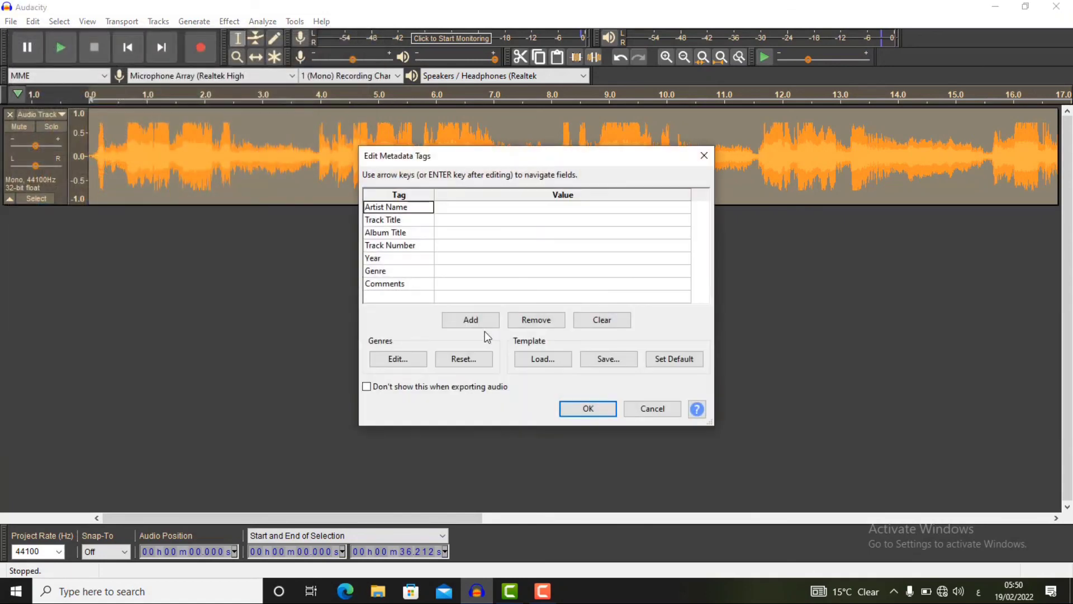
pyautogui.click(575, 413)
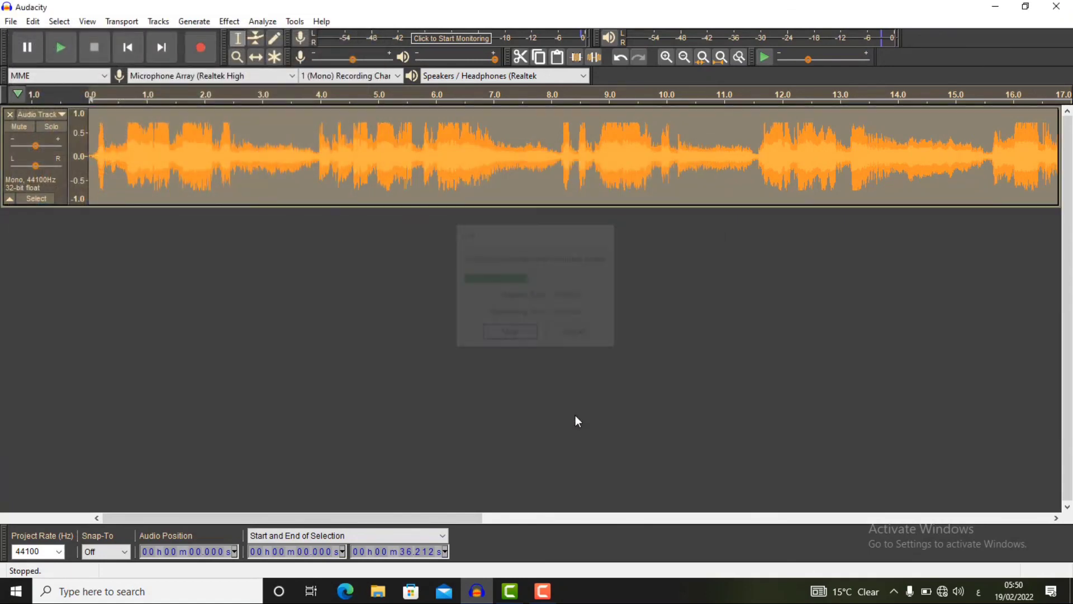